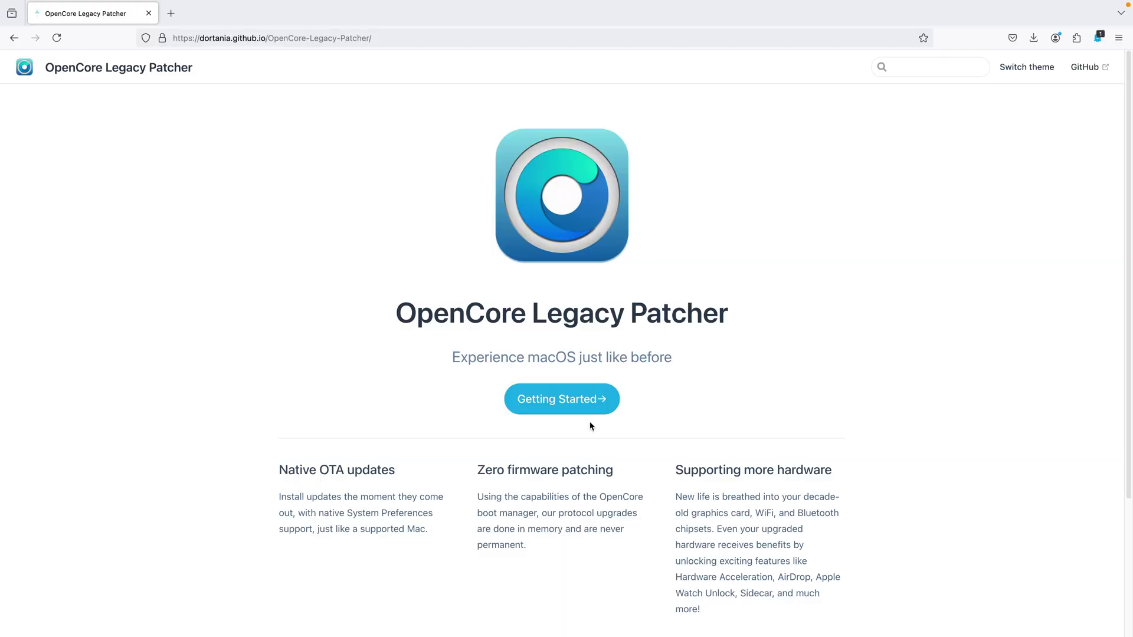
- Go from Getting Started to macOS Sequoia Support and scroll the MacBook Air/Pro model tables
{"action": "left_click", "coordinate": [591, 407]}
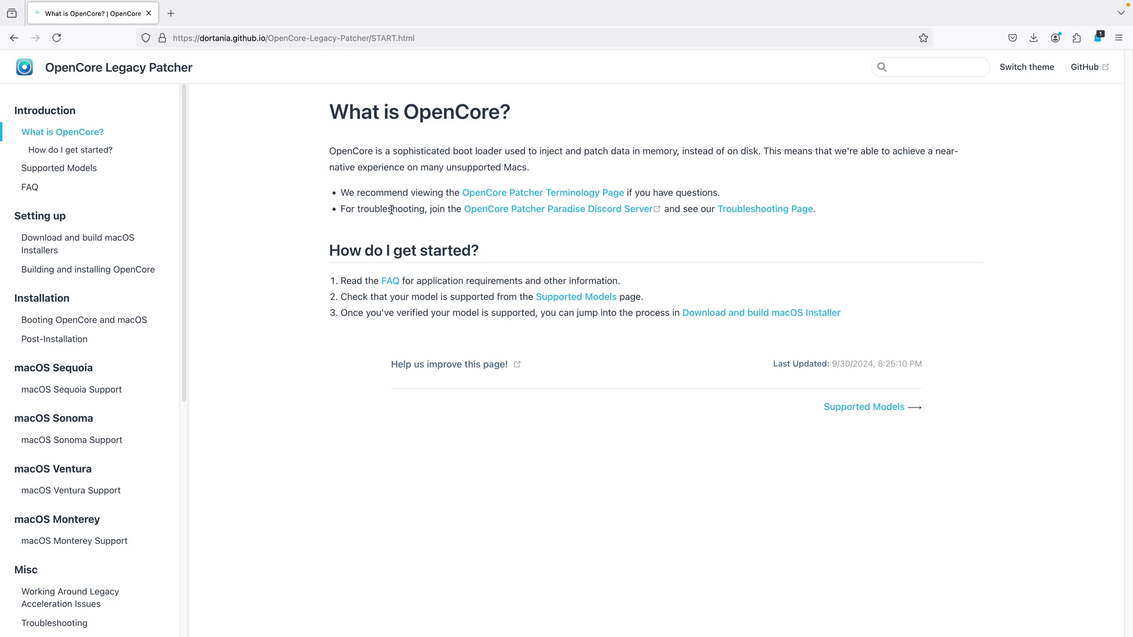
{"action": "left_click", "coordinate": [68, 391]}
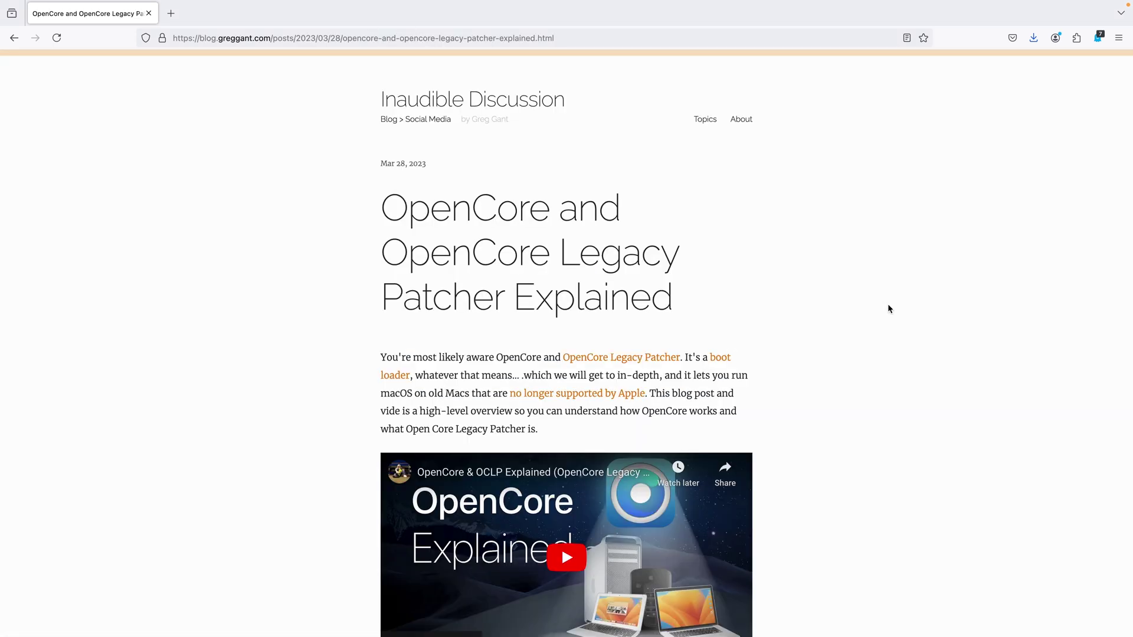
{"action": "scroll", "coordinate": [879, 324], "scroll_direction": "down", "scroll_amount": 5}
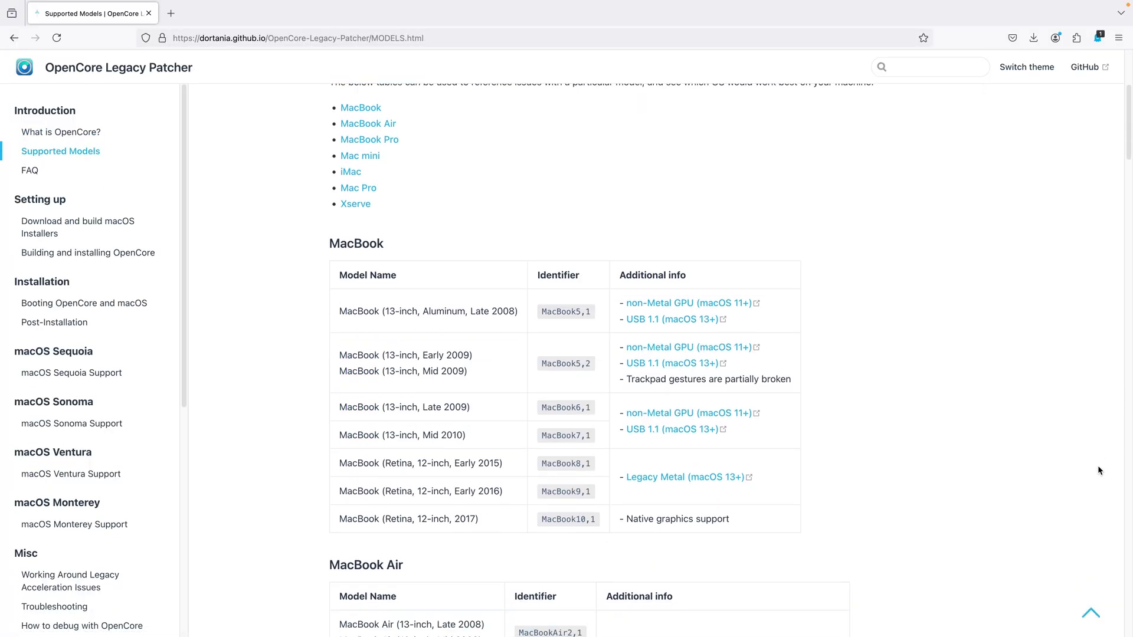
{"action": "scroll", "coordinate": [1099, 470], "scroll_direction": "down", "scroll_amount": 6}
{"action": "scroll", "coordinate": [1093, 472], "scroll_direction": "down", "scroll_amount": 2}
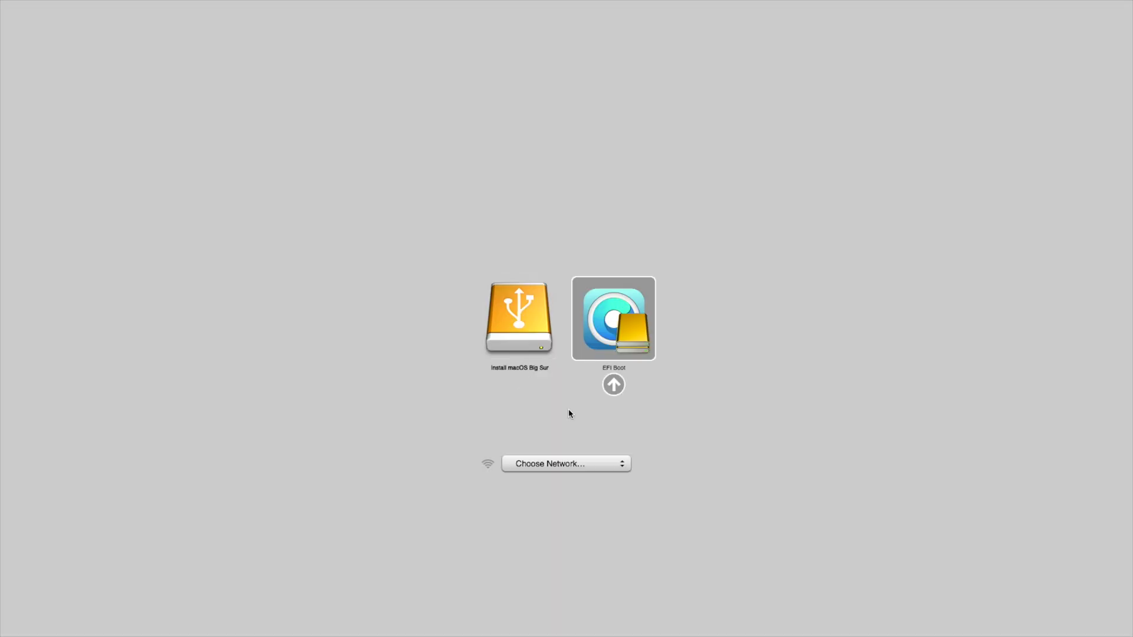
- Boot OpenCore from EFI Boot into Install macOS Big Sur, then bring up Activity Monitor's options
{"action": "key", "text": "Return"}
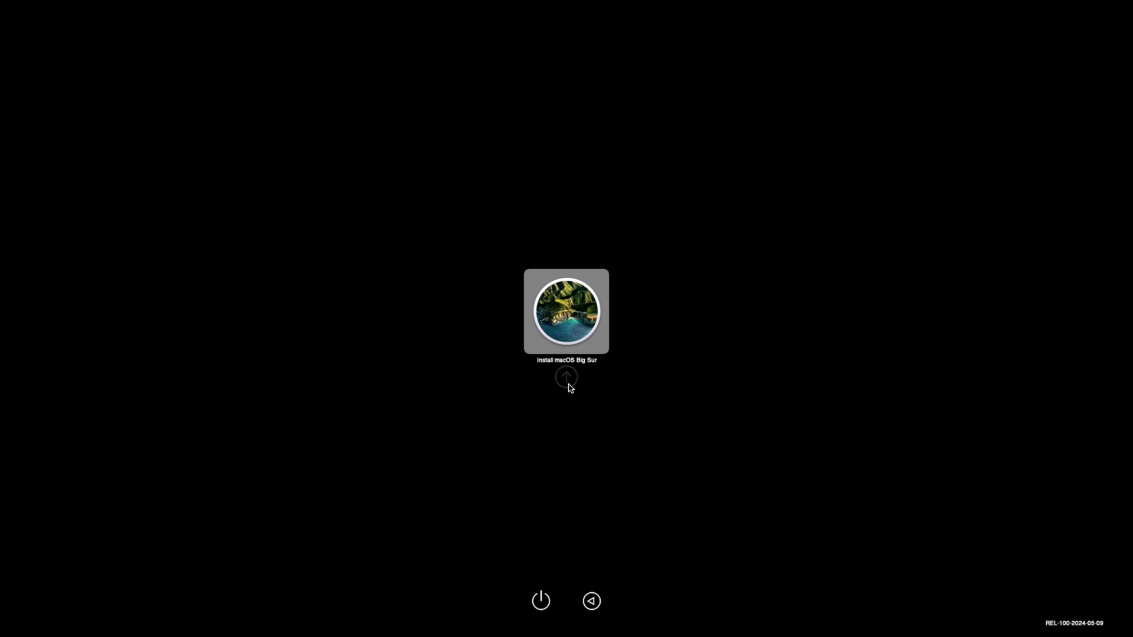
{"action": "left_click", "coordinate": [567, 379]}
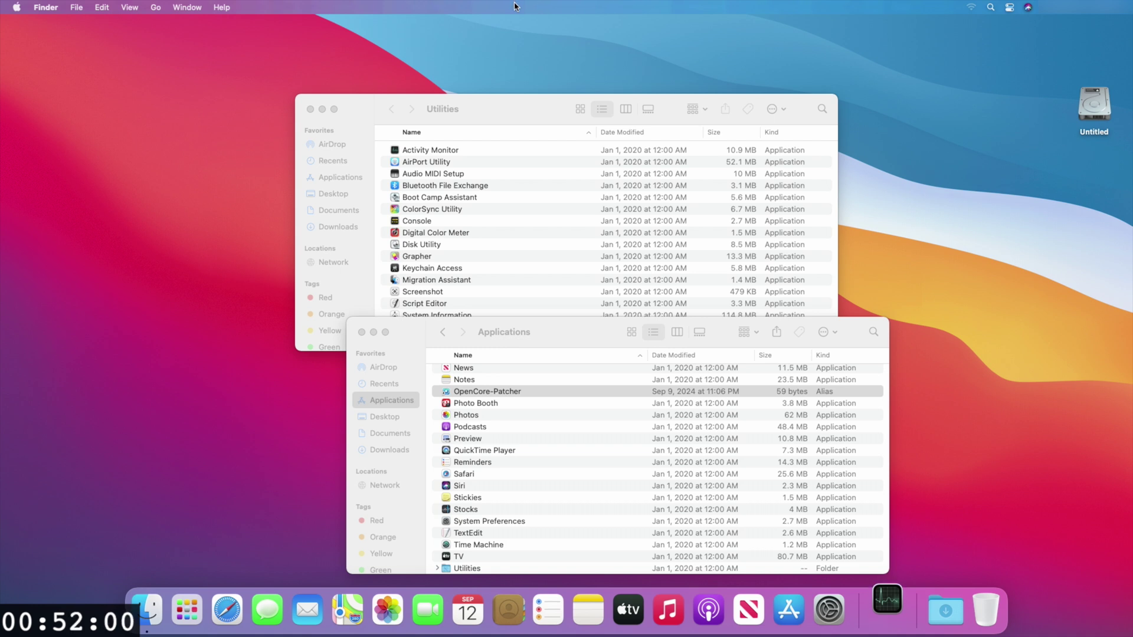
{"action": "right_click", "coordinate": [886, 604]}
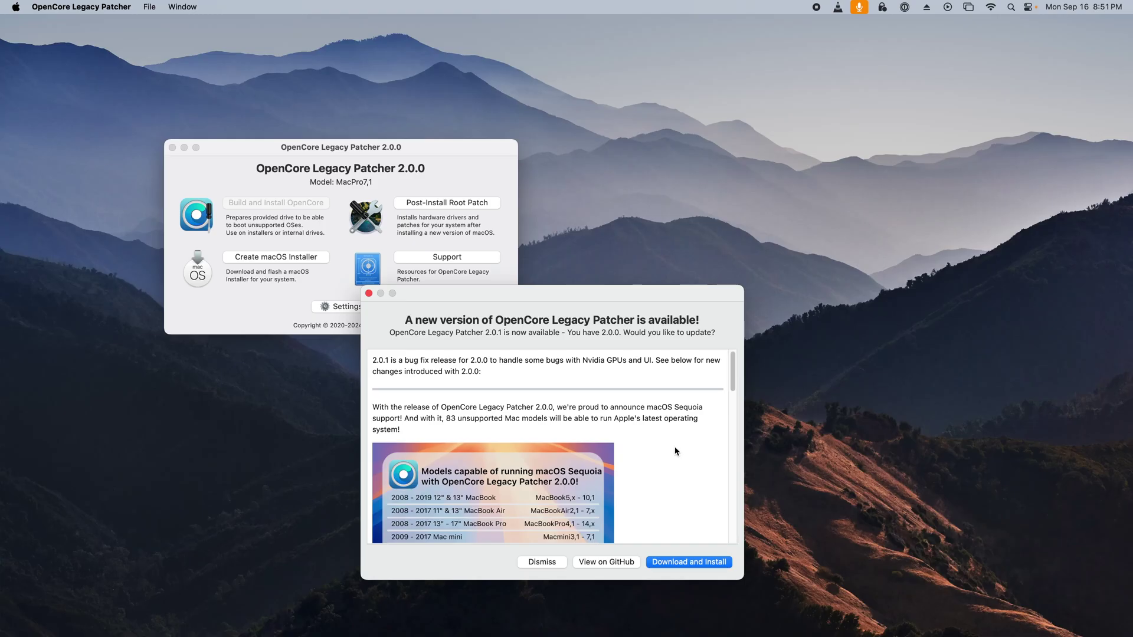
- Read through the 2.0.1 release notes and start Download and Install for the update
{"action": "scroll", "coordinate": [676, 444], "scroll_direction": "down", "scroll_amount": 10}
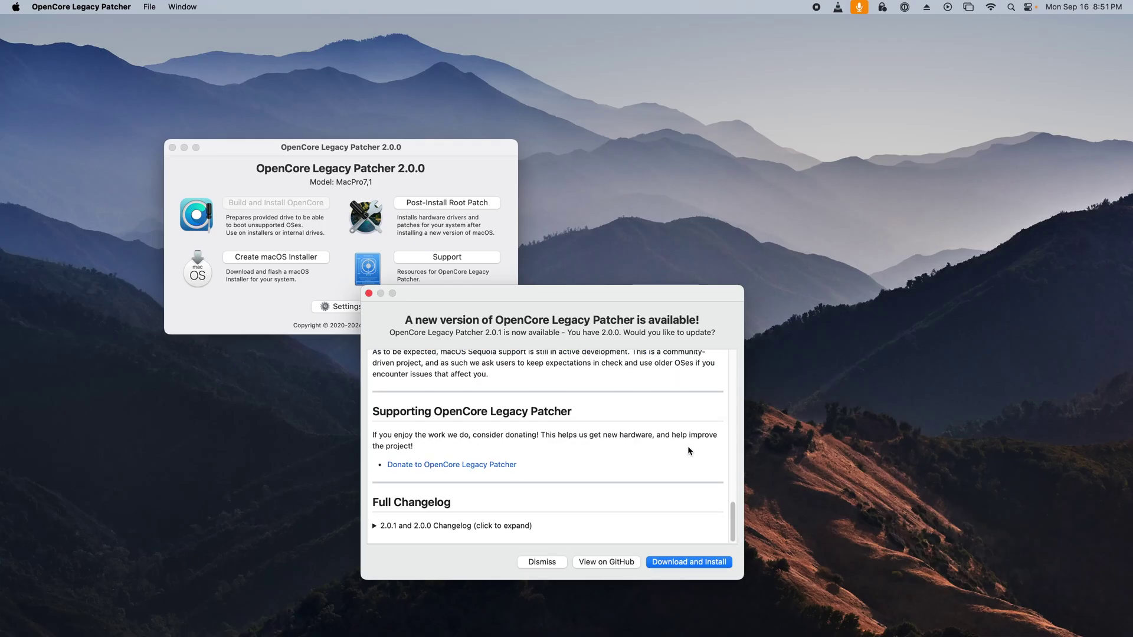
{"action": "scroll", "coordinate": [688, 451], "scroll_direction": "up", "scroll_amount": 10}
{"action": "scroll", "coordinate": [684, 472], "scroll_direction": "up", "scroll_amount": 10}
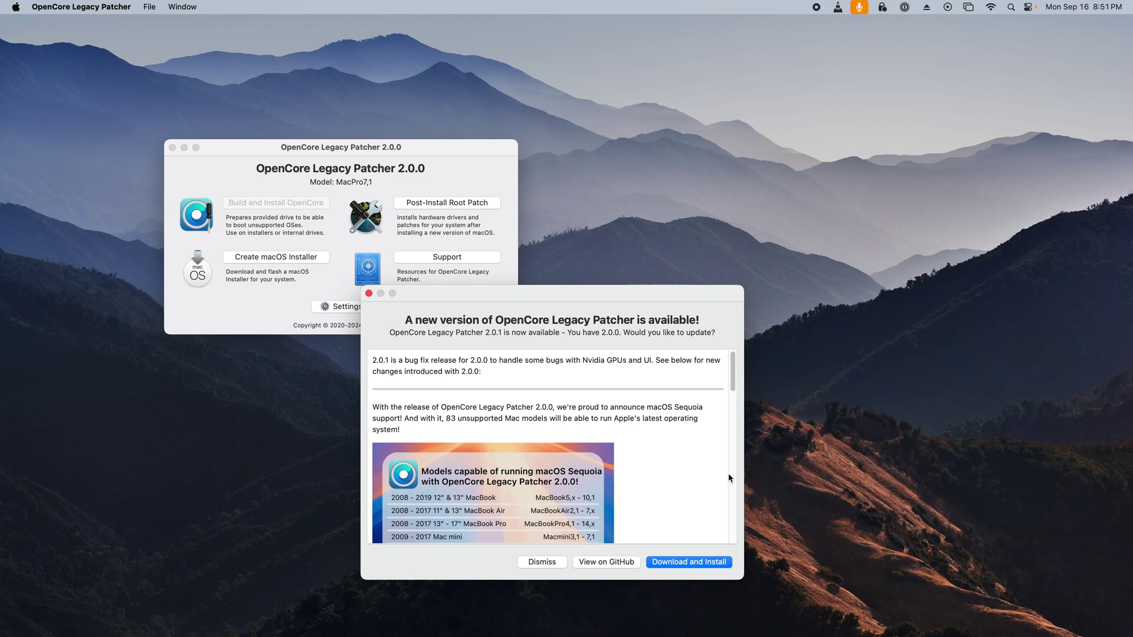
{"action": "left_click", "coordinate": [720, 568]}
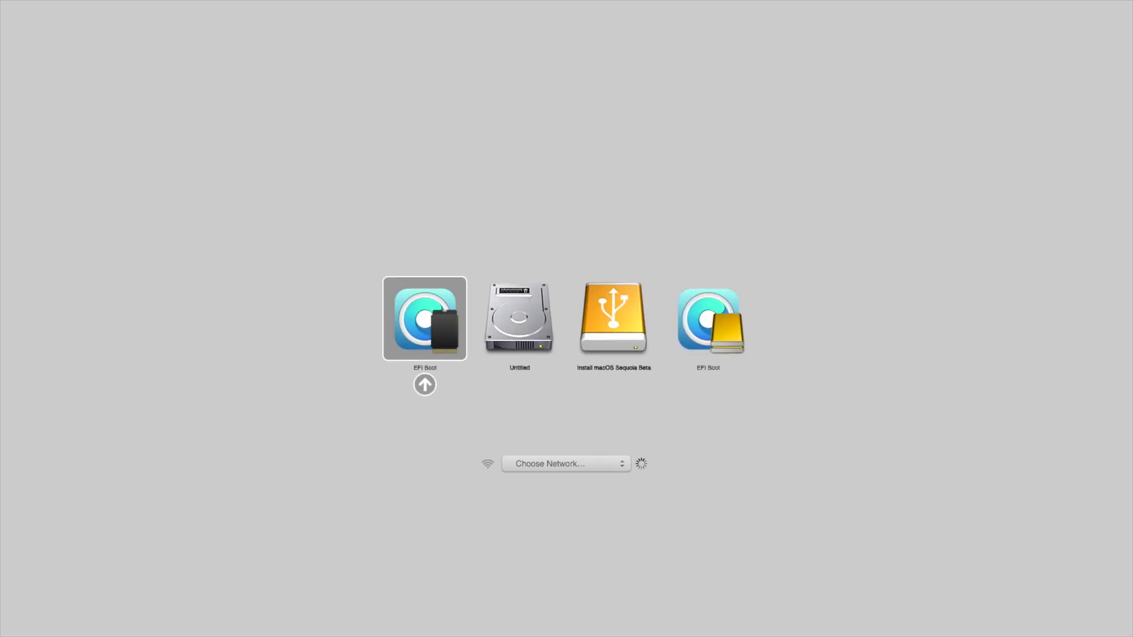
- Set the last EFI Boot entry as the default startup disk and boot into macOS Sequoia
{"action": "key", "text": "Right"}
{"action": "key", "text": "Right"}
{"action": "key", "text": "Right"}
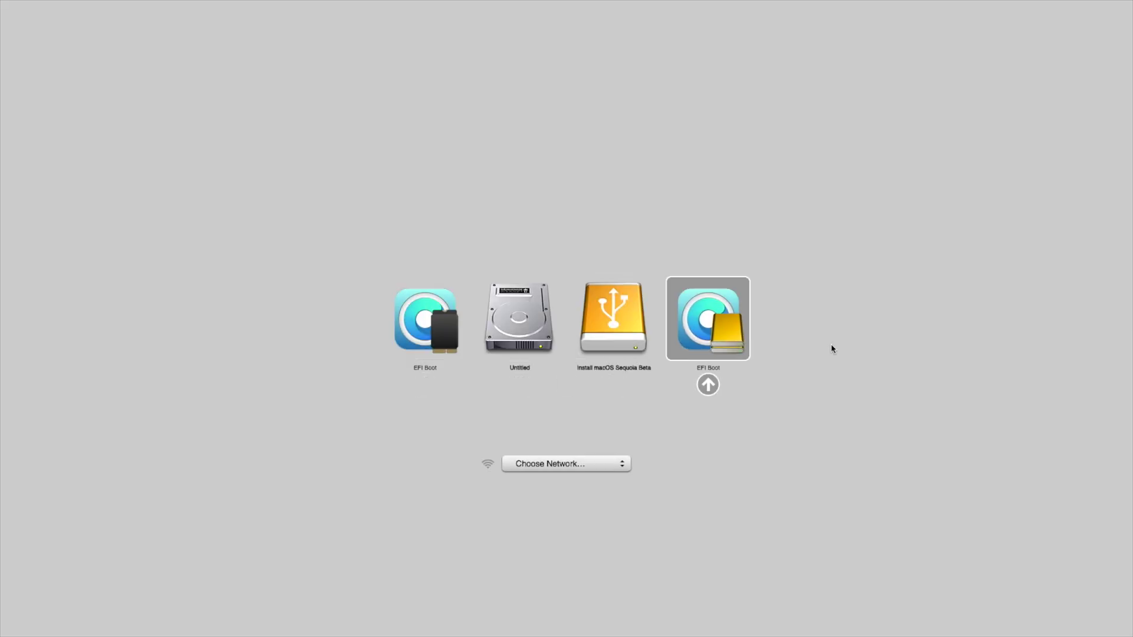
{"action": "key", "text": "ctrl"}
{"action": "left_click", "coordinate": [708, 384]}
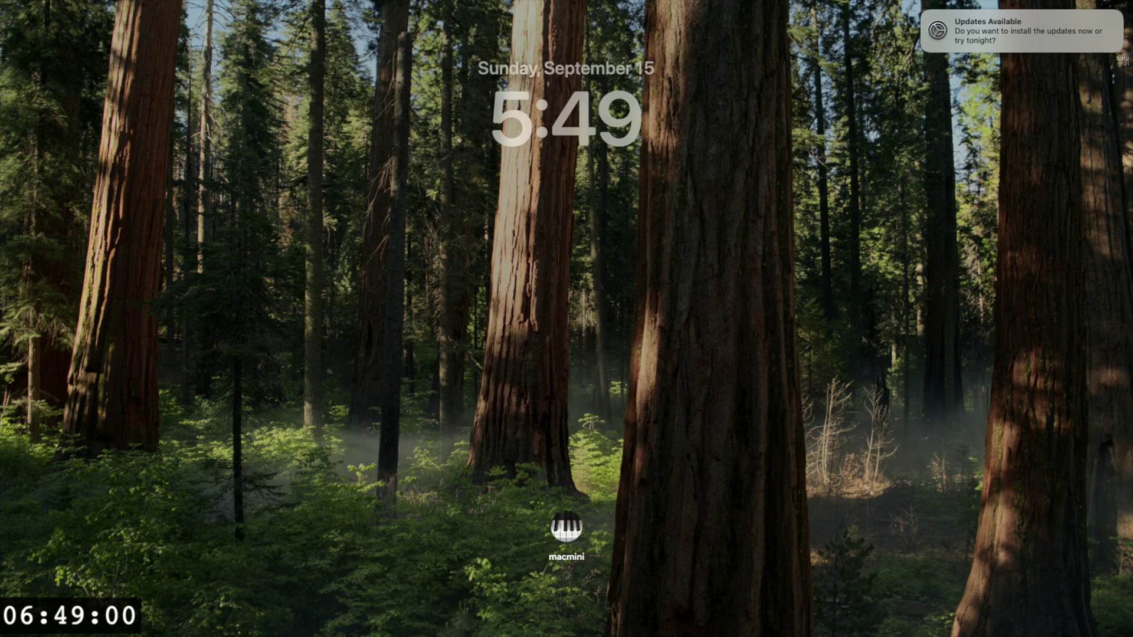
- Unlock the Mac, launch Activity Monitor, and place it left of the Software Update window
{"action": "key", "text": "Return"}
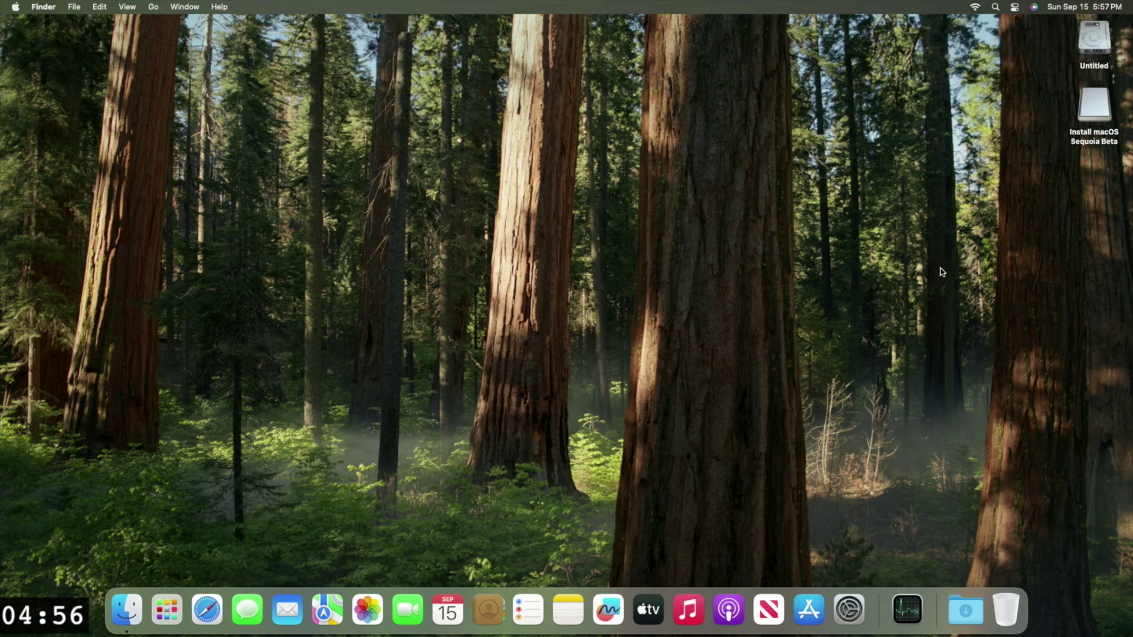
{"action": "left_click", "coordinate": [914, 608]}
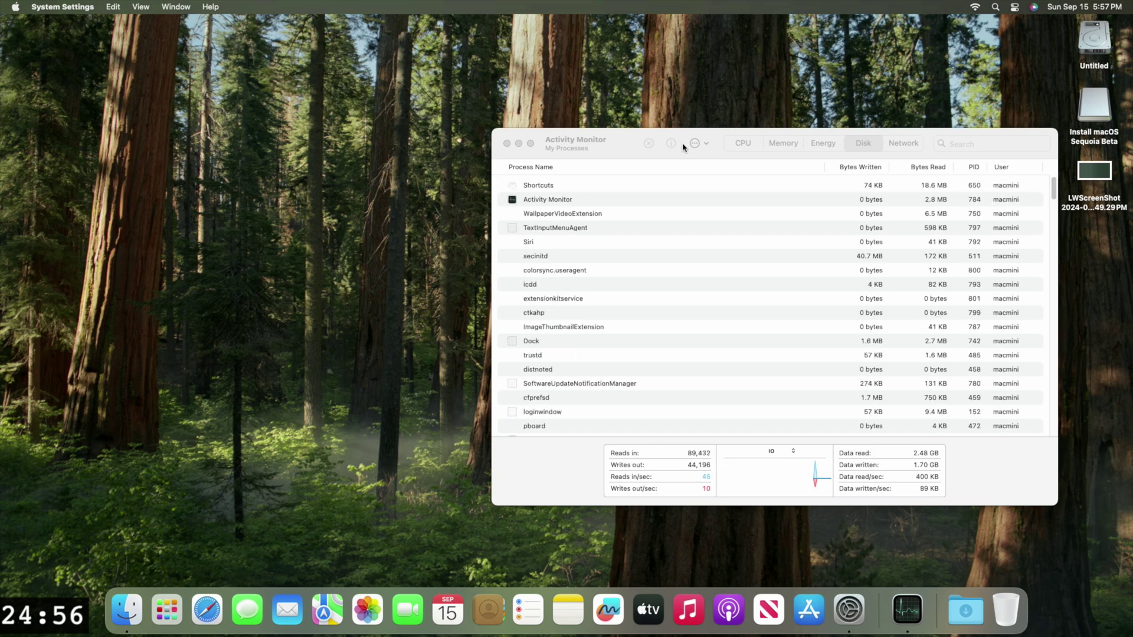
{"action": "left_click_drag", "start_coordinate": [628, 145], "coordinate": [370, 158]}
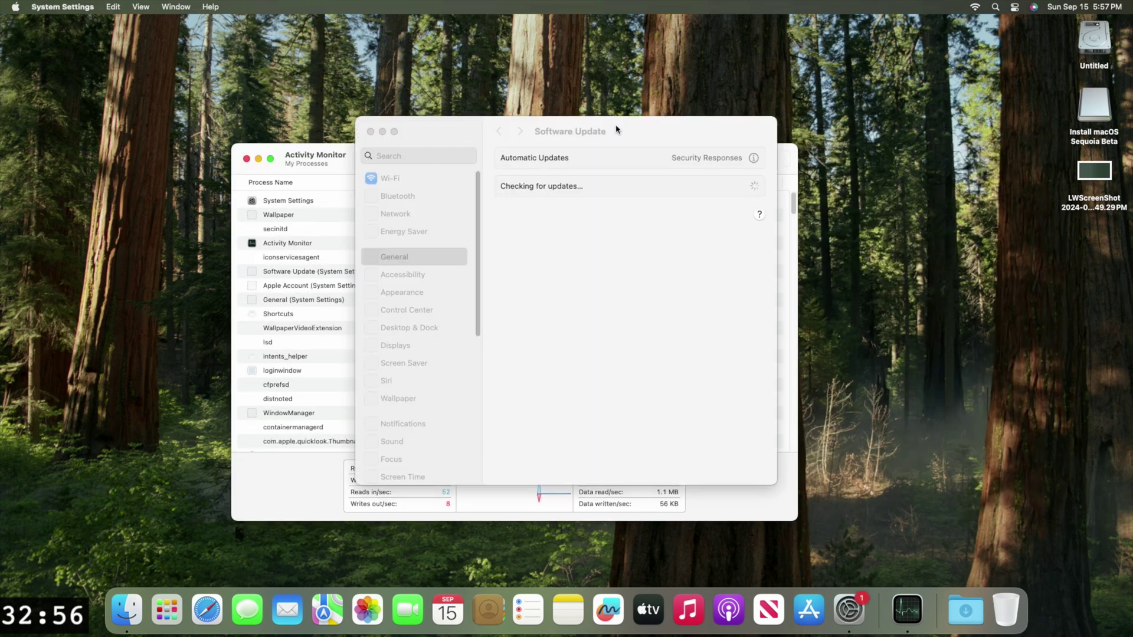
{"action": "left_click_drag", "start_coordinate": [616, 129], "coordinate": [848, 134]}
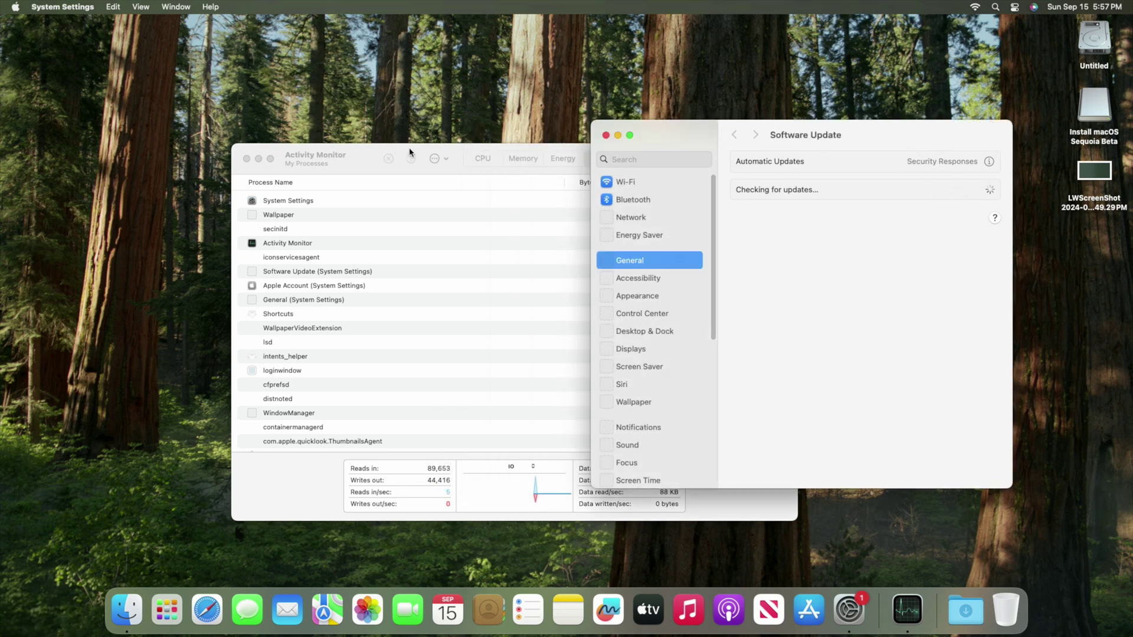
- Show CPU usage in Activity Monitor at the screen's left edge and apply the Sequoia dynamic wallpaper
{"action": "left_click", "coordinate": [511, 160]}
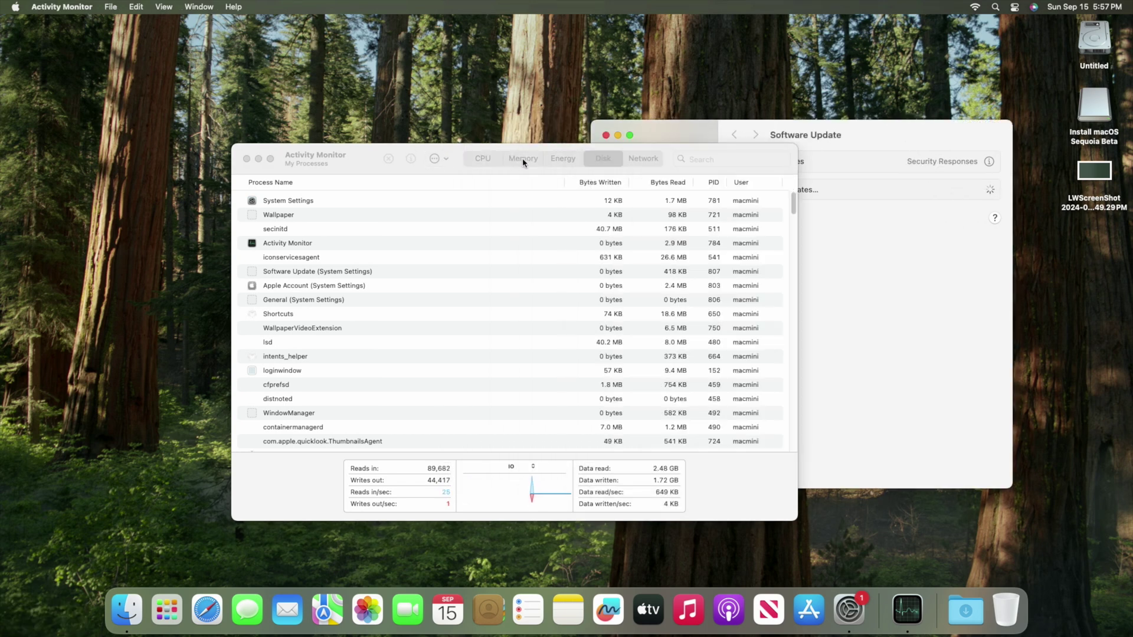
{"action": "left_click", "coordinate": [487, 160]}
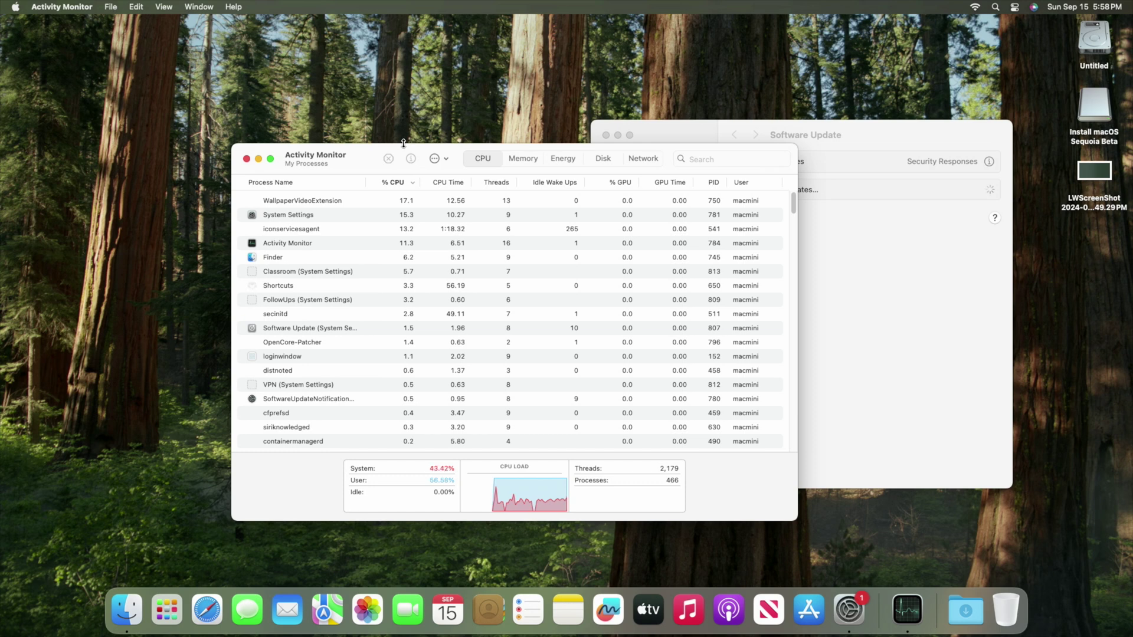
{"action": "left_click_drag", "start_coordinate": [370, 156], "coordinate": [142, 158]}
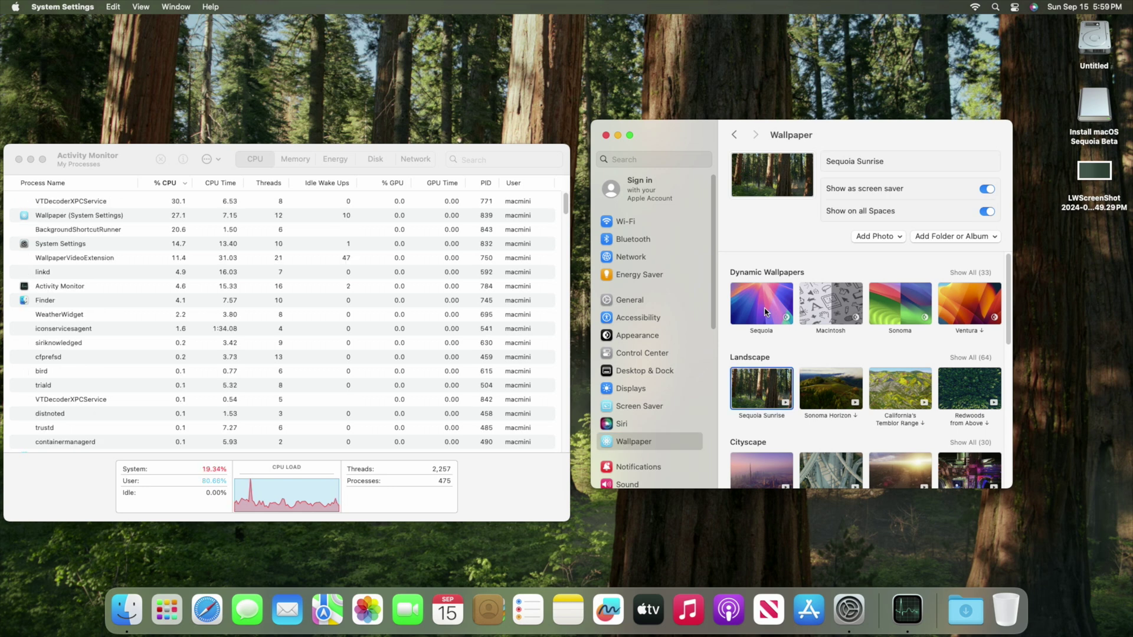
{"action": "left_click", "coordinate": [764, 311]}
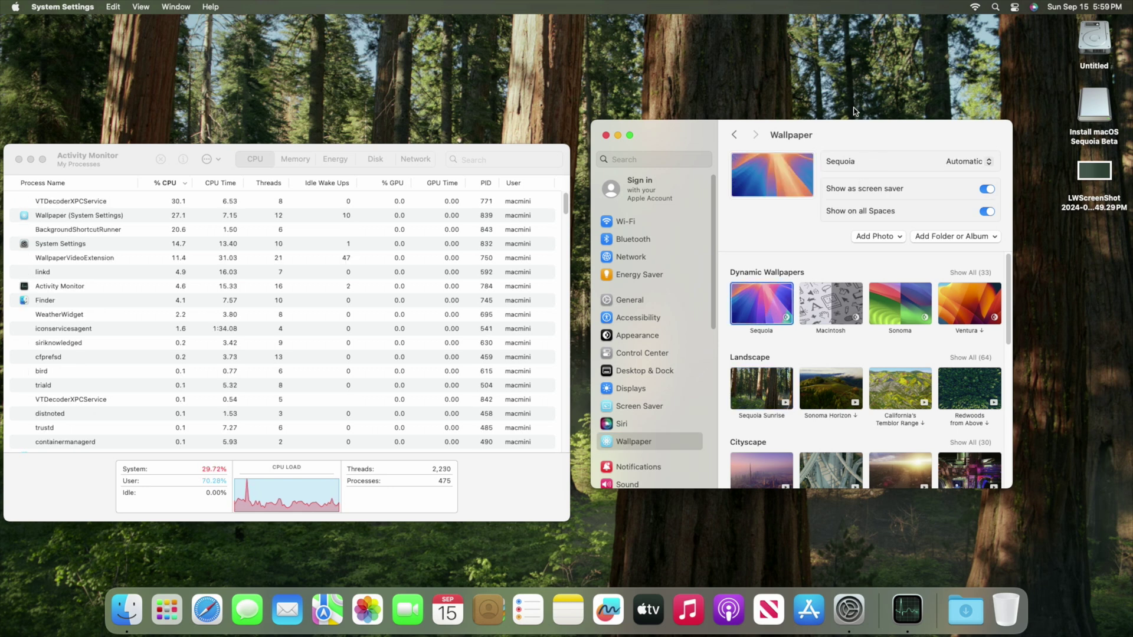
{"action": "left_click_drag", "start_coordinate": [857, 136], "coordinate": [907, 167]}
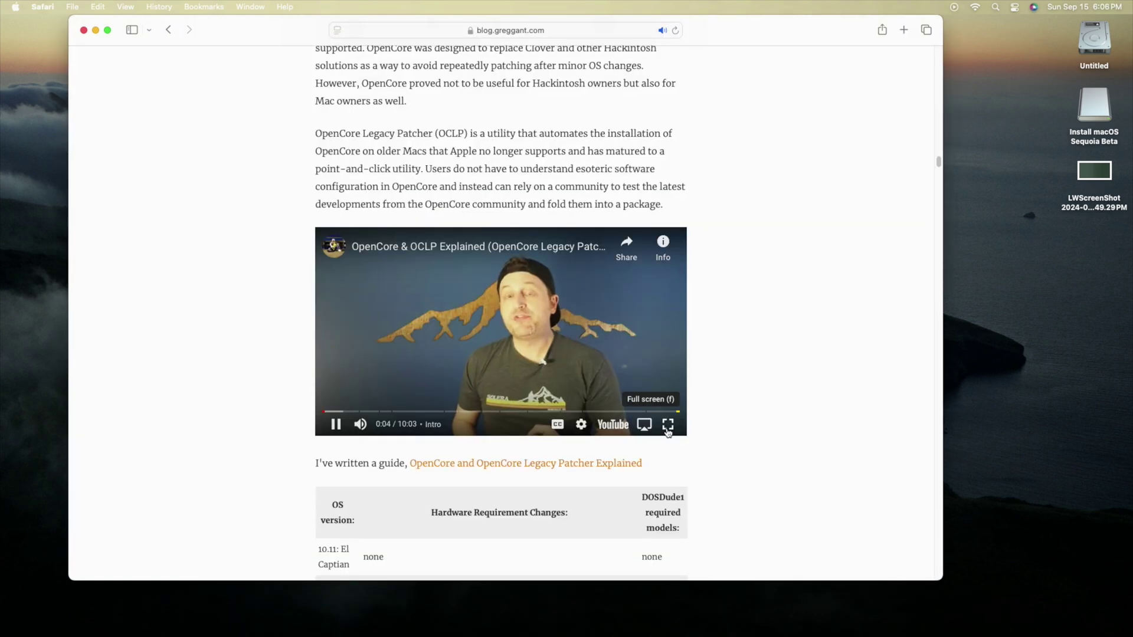
- Watch the embedded OCLP video full screen, then download the Doom 2 ZIP archive
{"action": "left_click", "coordinate": [668, 425]}
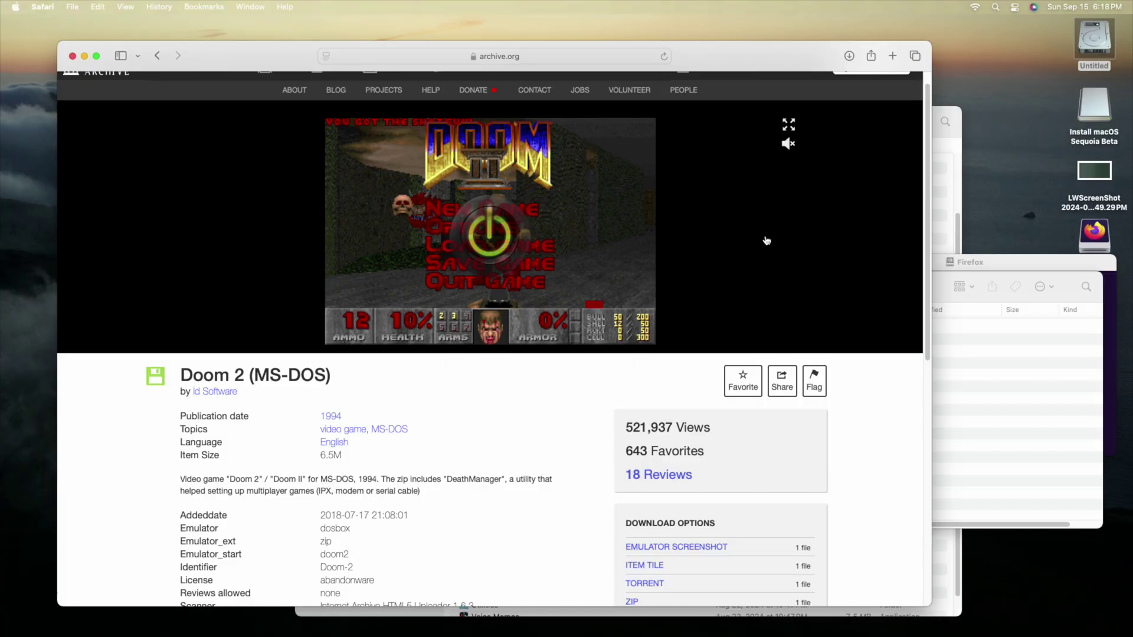
{"action": "scroll", "coordinate": [877, 367], "scroll_direction": "down", "scroll_amount": 10}
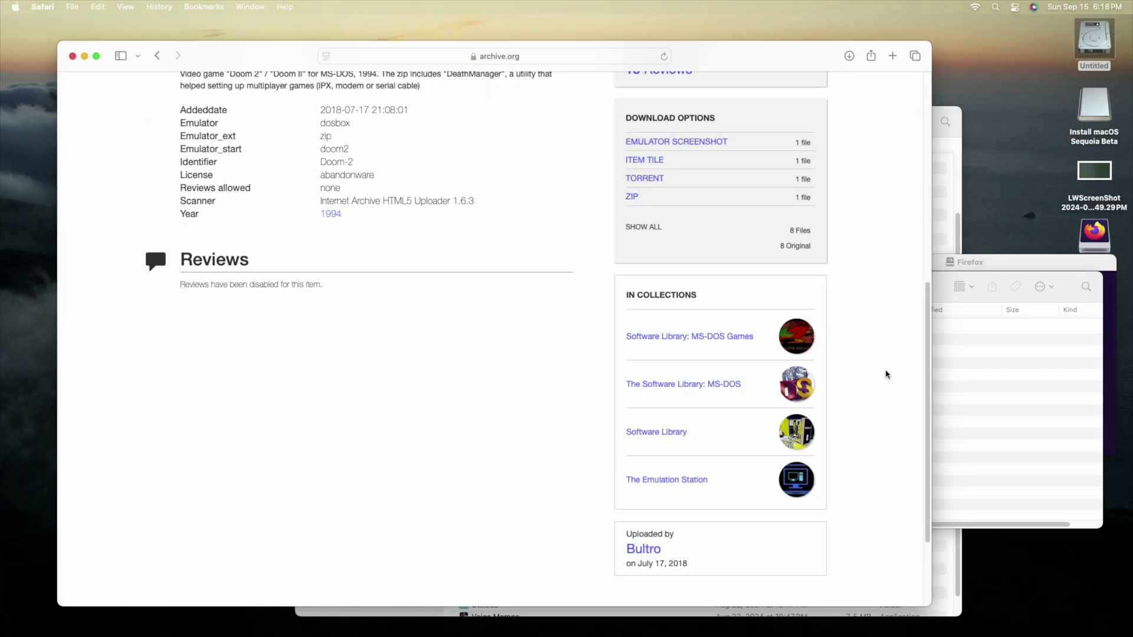
{"action": "scroll", "coordinate": [614, 286], "scroll_direction": "up", "scroll_amount": 1}
{"action": "left_click", "coordinate": [630, 212]}
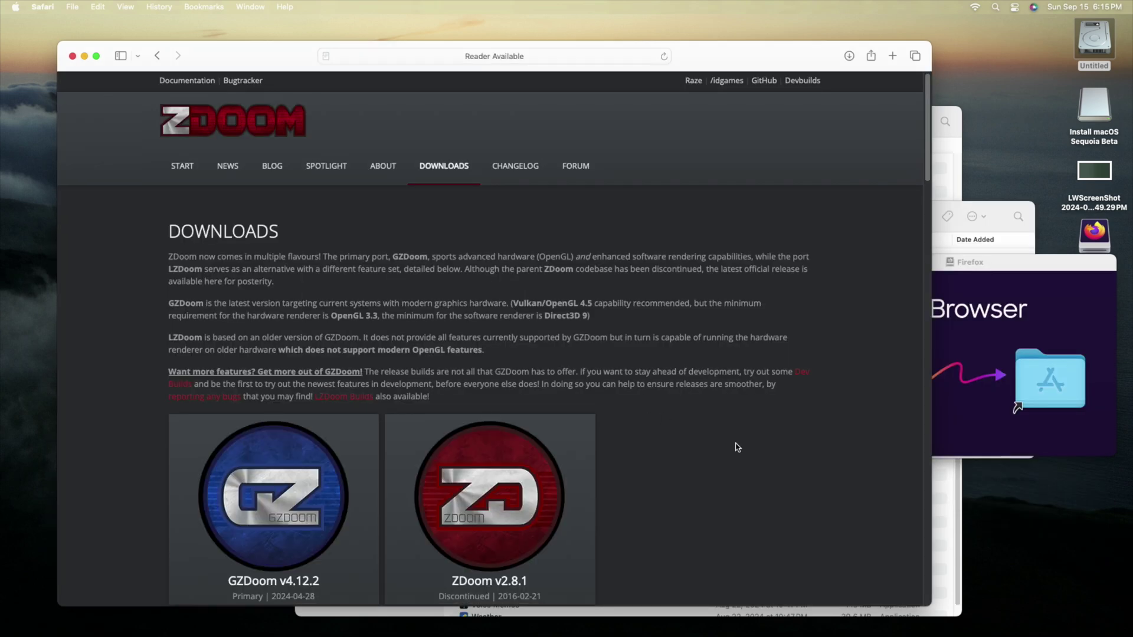
- Download the Intel Mac build of GZDoom v4.12.2, allowing downloads from zdoom.org
{"action": "scroll", "coordinate": [734, 447], "scroll_direction": "down", "scroll_amount": 3}
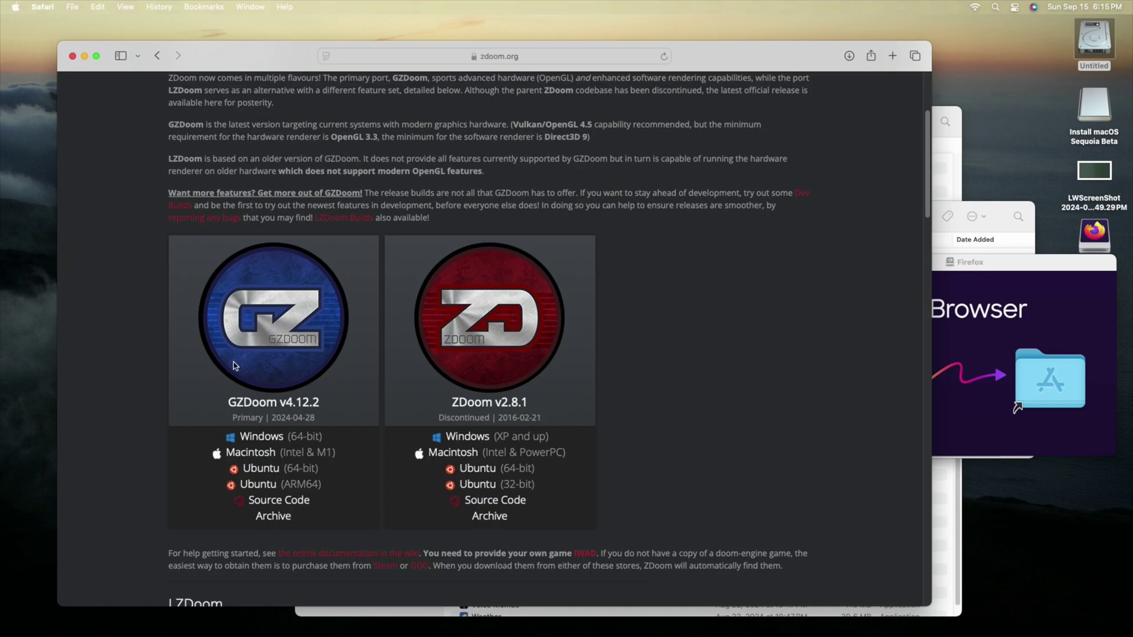
{"action": "left_click", "coordinate": [252, 454]}
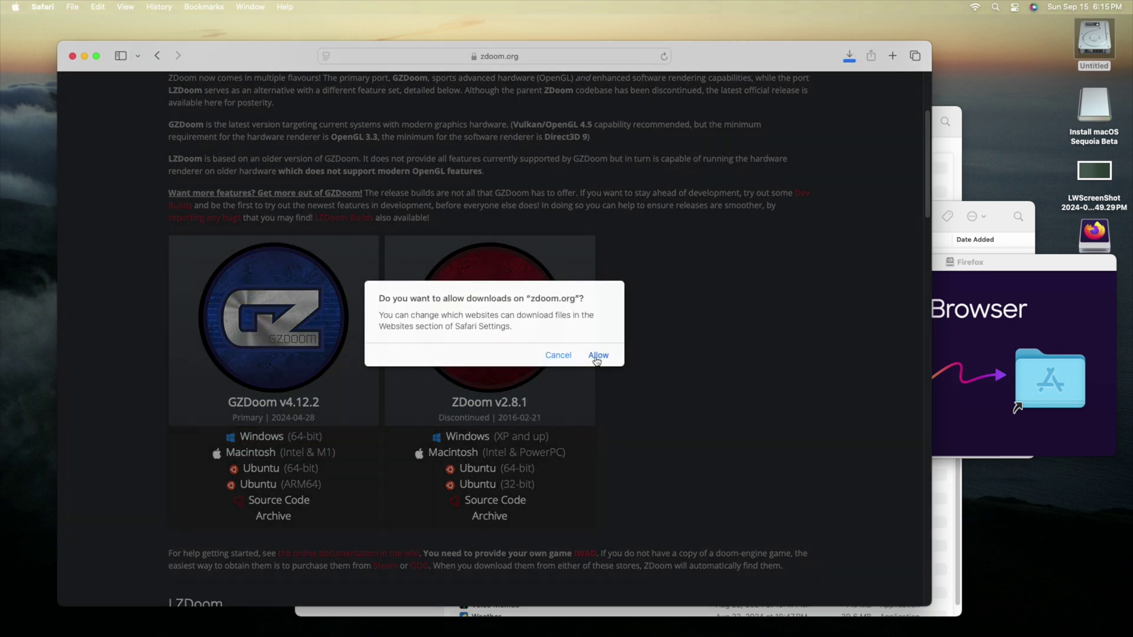
{"action": "left_click", "coordinate": [597, 355]}
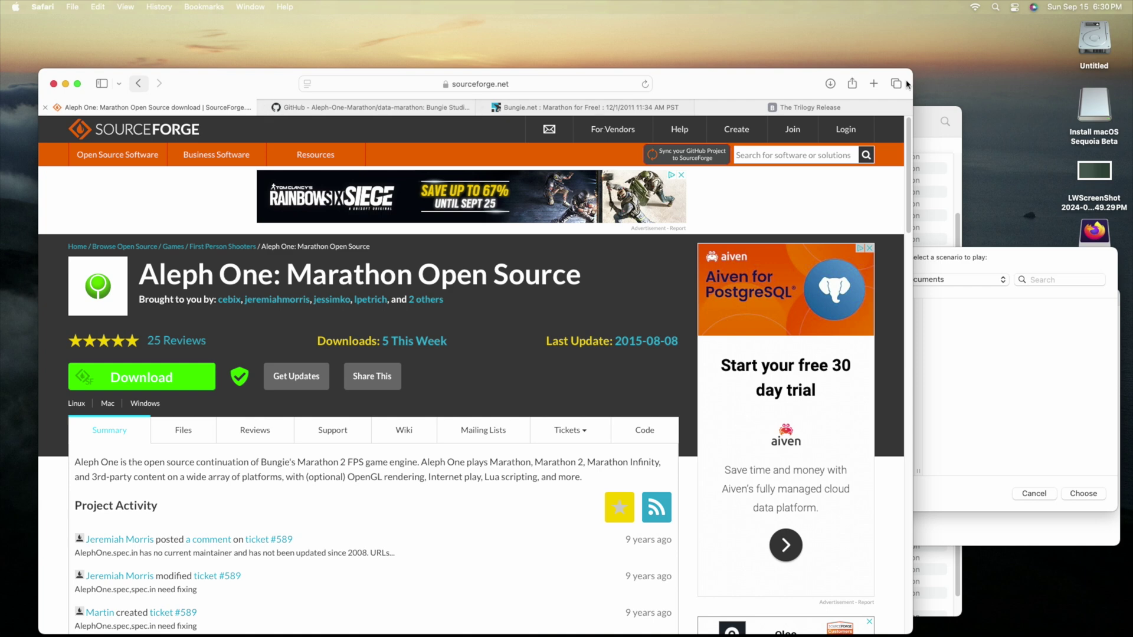
- Open The Trilogy Release page, bring up Aleph One's scenario picker, and arrange the Finder windows
{"action": "left_click", "coordinate": [790, 109]}
{"action": "left_click", "coordinate": [1070, 435]}
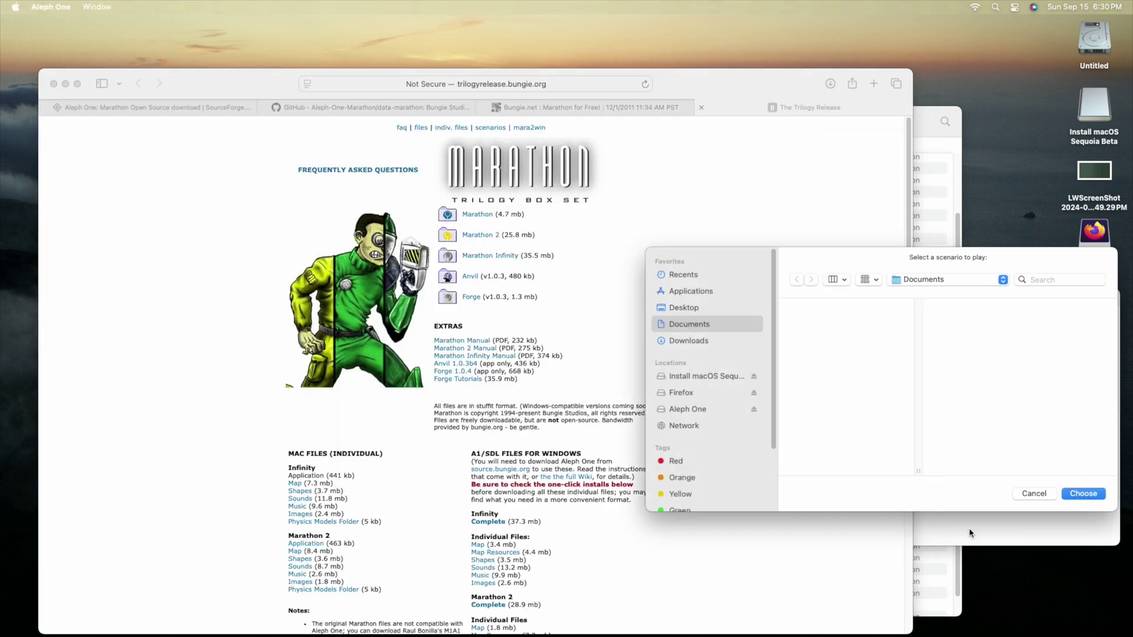
{"action": "left_click", "coordinate": [947, 581]}
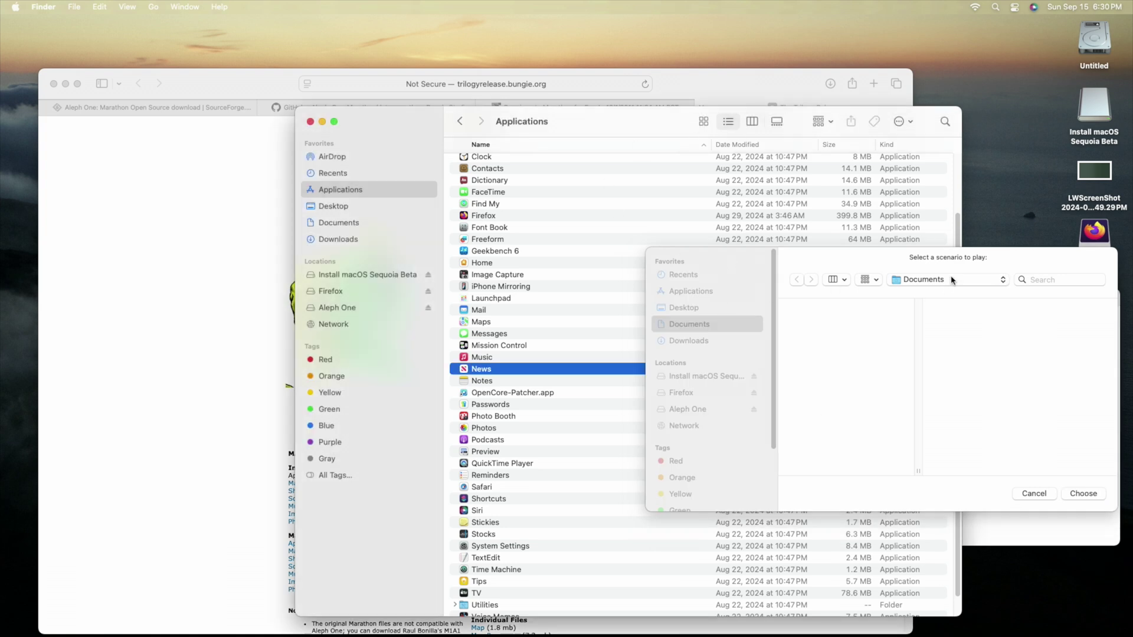
{"action": "left_click_drag", "start_coordinate": [956, 257], "coordinate": [560, 259]}
{"action": "left_click", "coordinate": [1039, 321]}
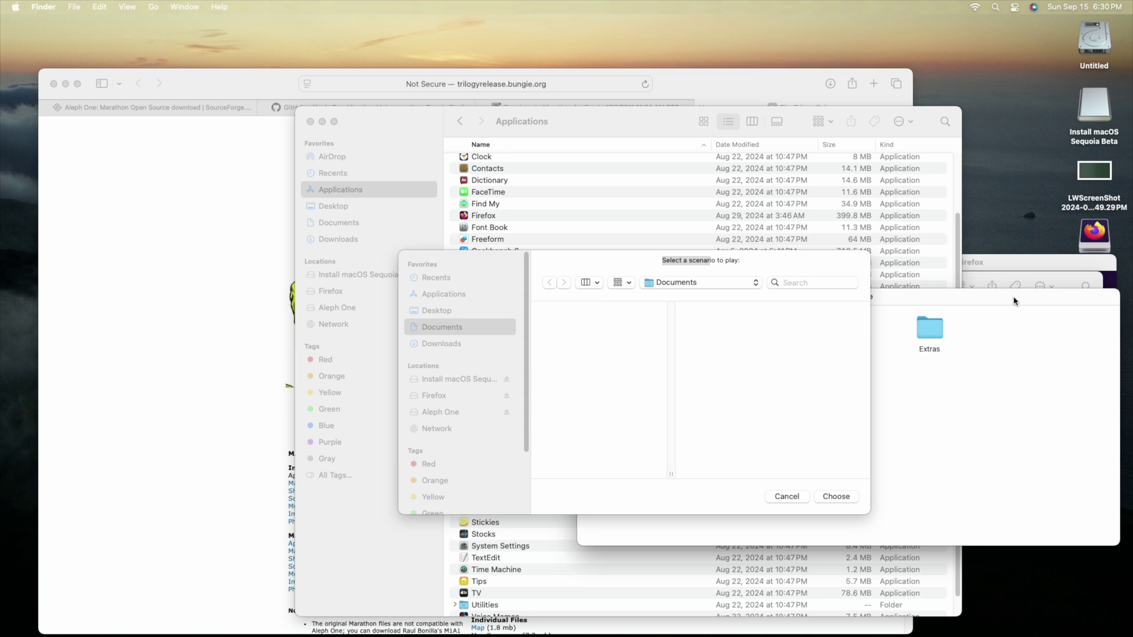
{"action": "left_click_drag", "start_coordinate": [1014, 301], "coordinate": [973, 128]}
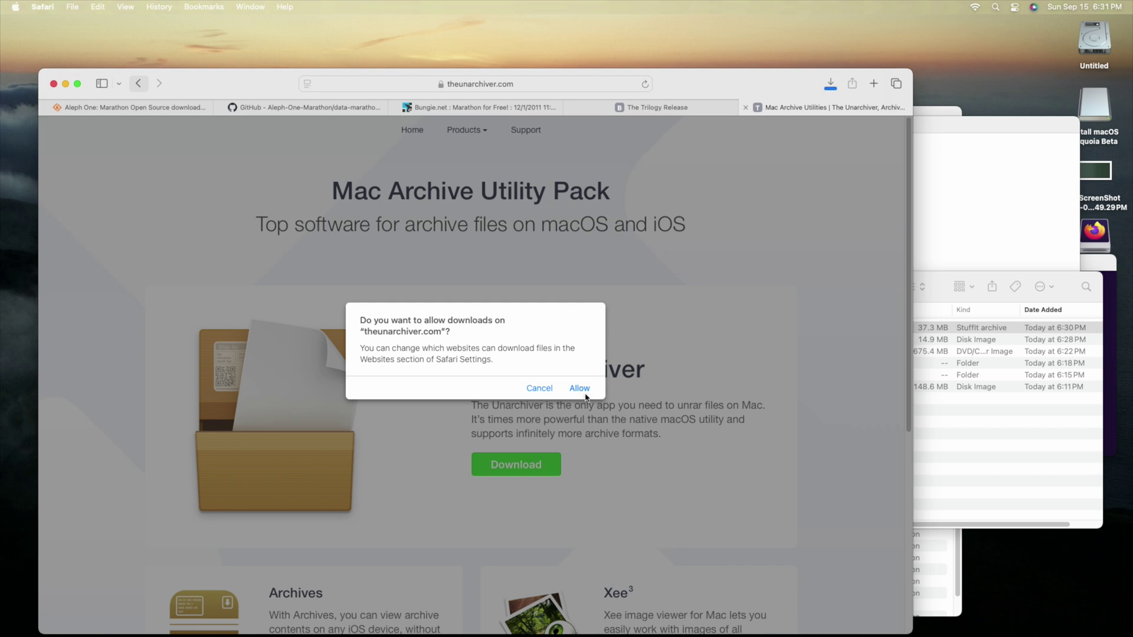
- Download The Unarchiver from theunarchiver.com and move it from Downloads into Applications
{"action": "left_click", "coordinate": [581, 389]}
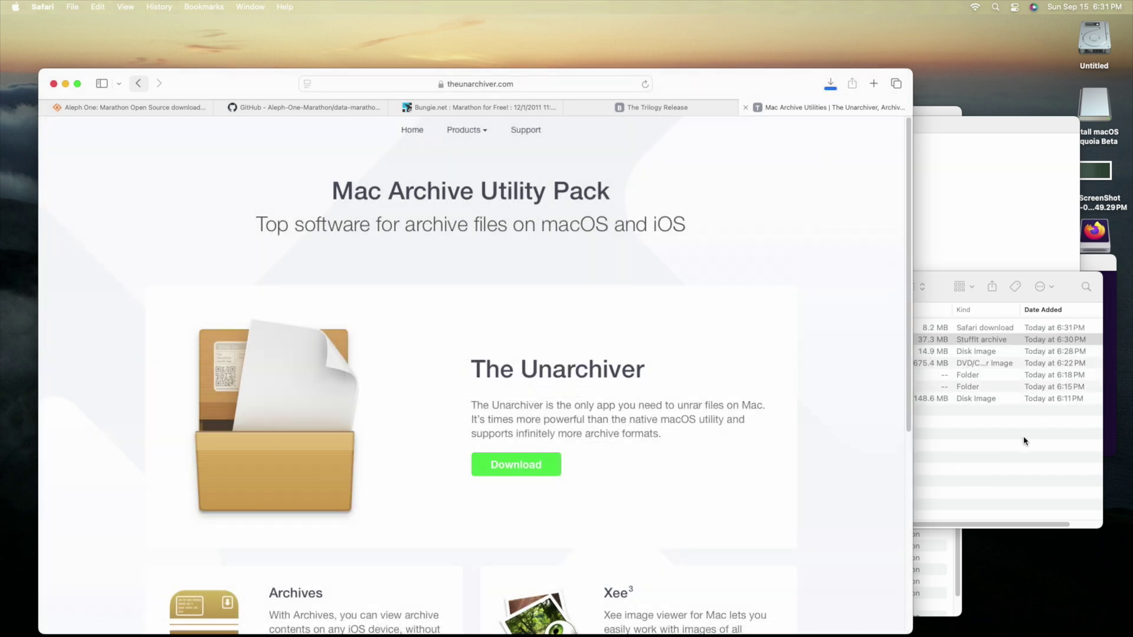
{"action": "left_click", "coordinate": [1009, 425]}
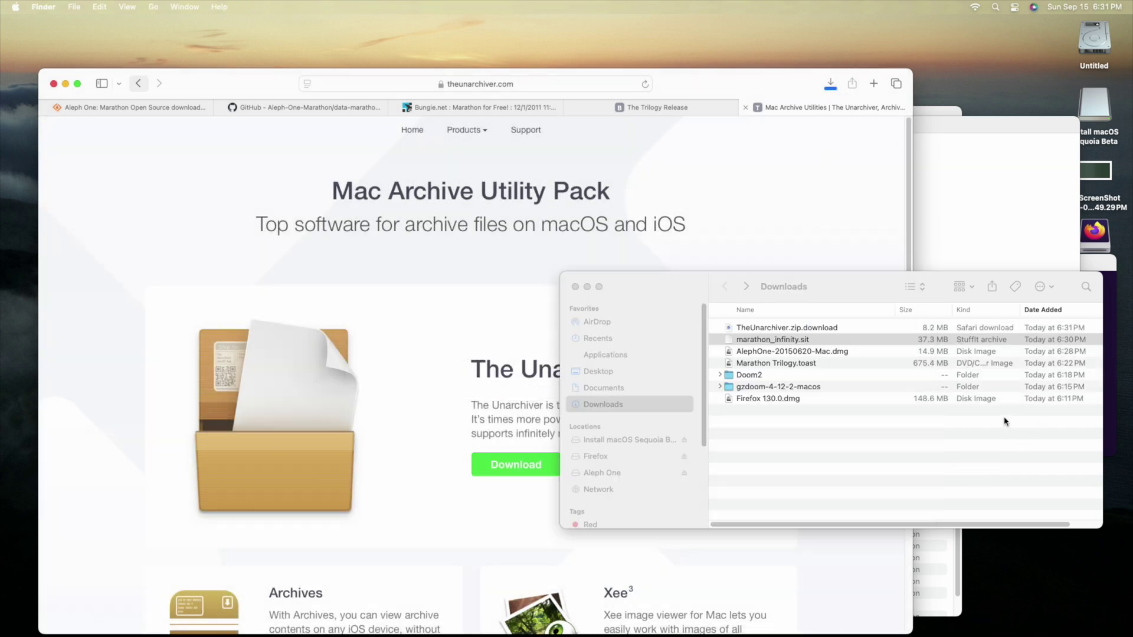
{"action": "left_click", "coordinate": [828, 327]}
{"action": "left_click_drag", "start_coordinate": [775, 335], "coordinate": [645, 356]}
- Unpack the marathon_infinity.sit archive and choose Marathon Infinity as Aleph One's scenario
{"action": "left_click", "coordinate": [813, 352]}
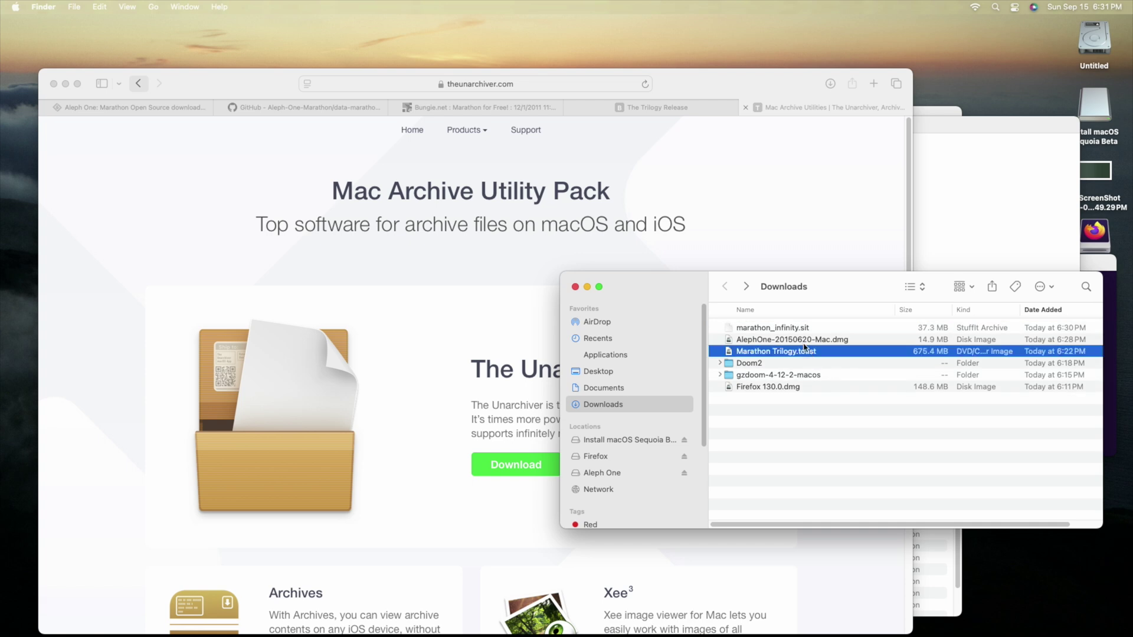
{"action": "left_click", "coordinate": [801, 329]}
{"action": "right_click", "coordinate": [801, 329]}
{"action": "left_click", "coordinate": [610, 371]}
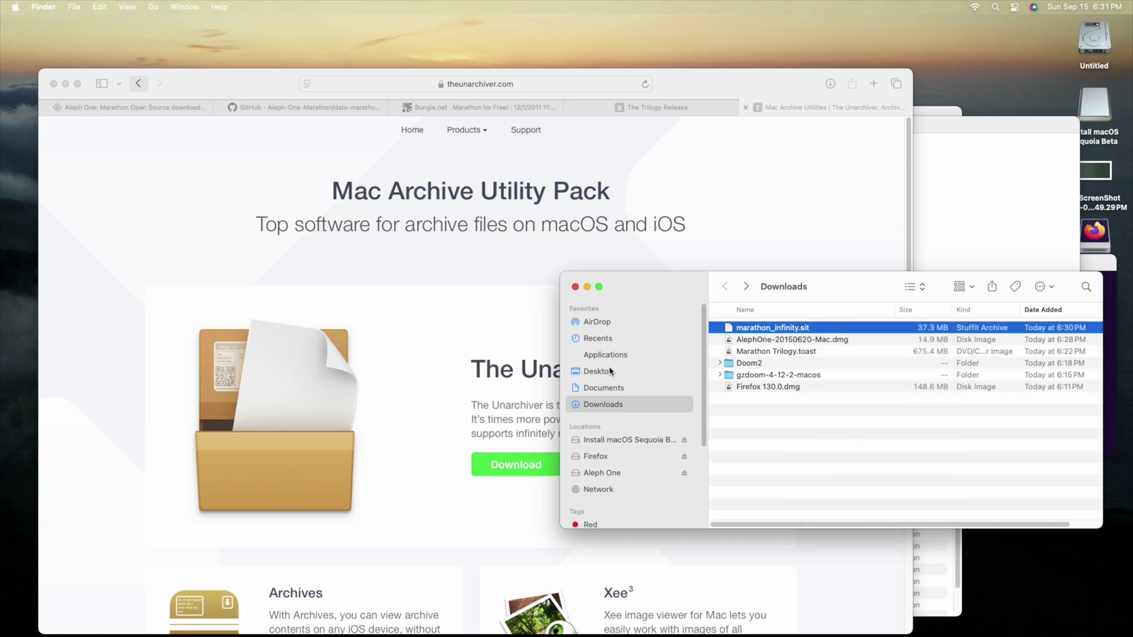
{"action": "left_click", "coordinate": [624, 355]}
{"action": "left_click", "coordinate": [868, 354]}
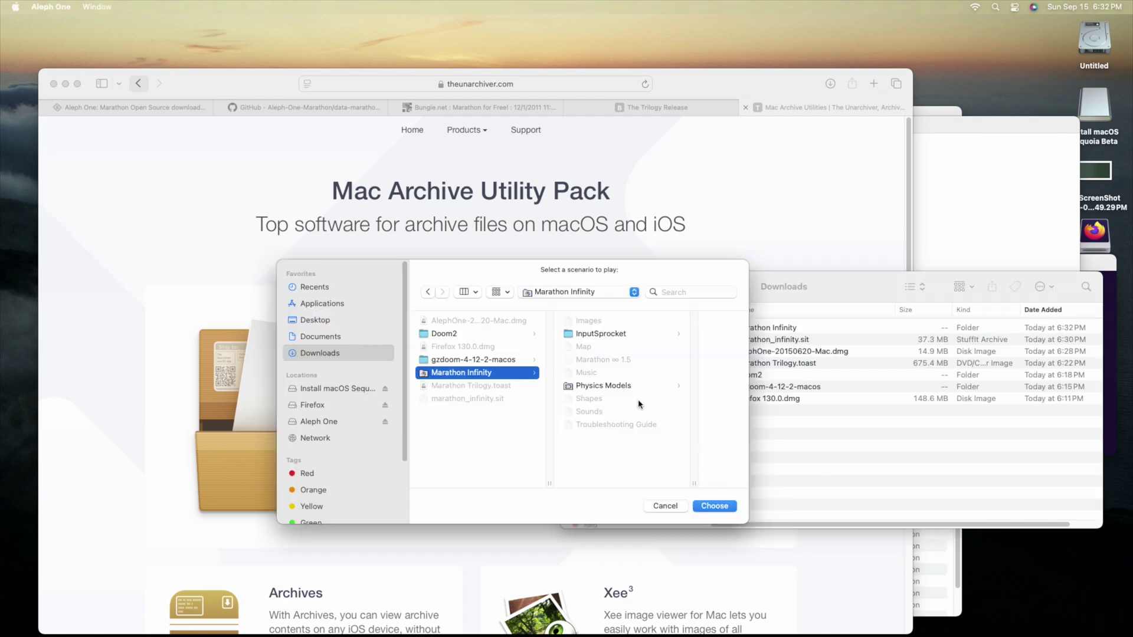
{"action": "left_click", "coordinate": [711, 505]}
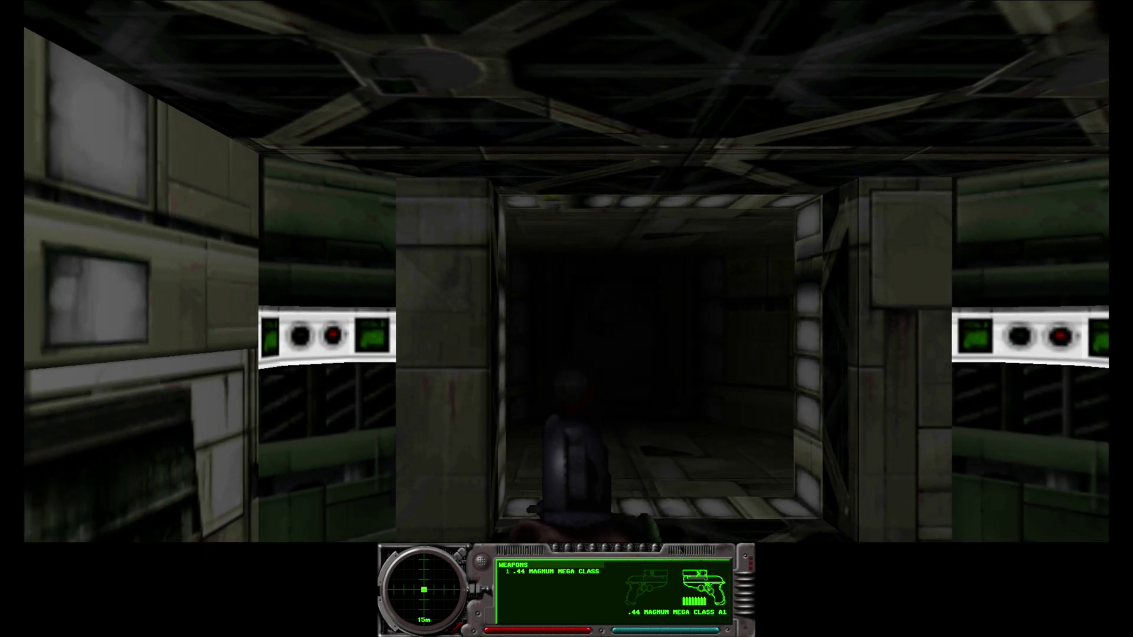
- Fire the .44 Magnum at the wall logo and the corridor aliens while turning left and right
{"action": "key", "text": "space"}
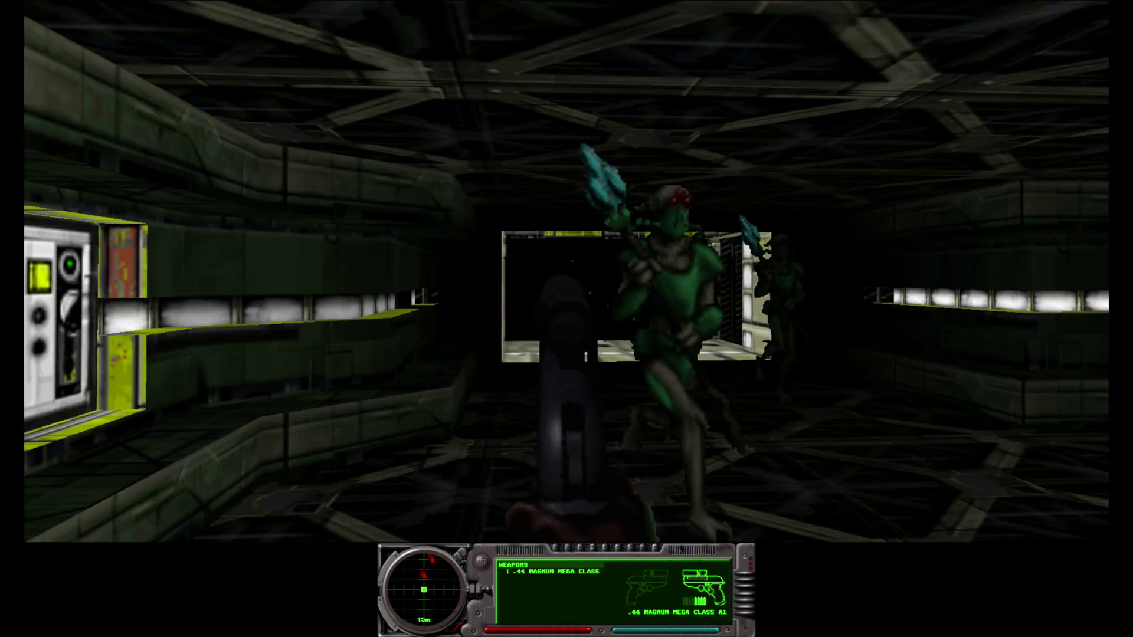
{"action": "key", "text": "space"}
{"action": "key", "text": "space"}
{"action": "key", "text": "Right"}
{"action": "key", "text": "Left"}
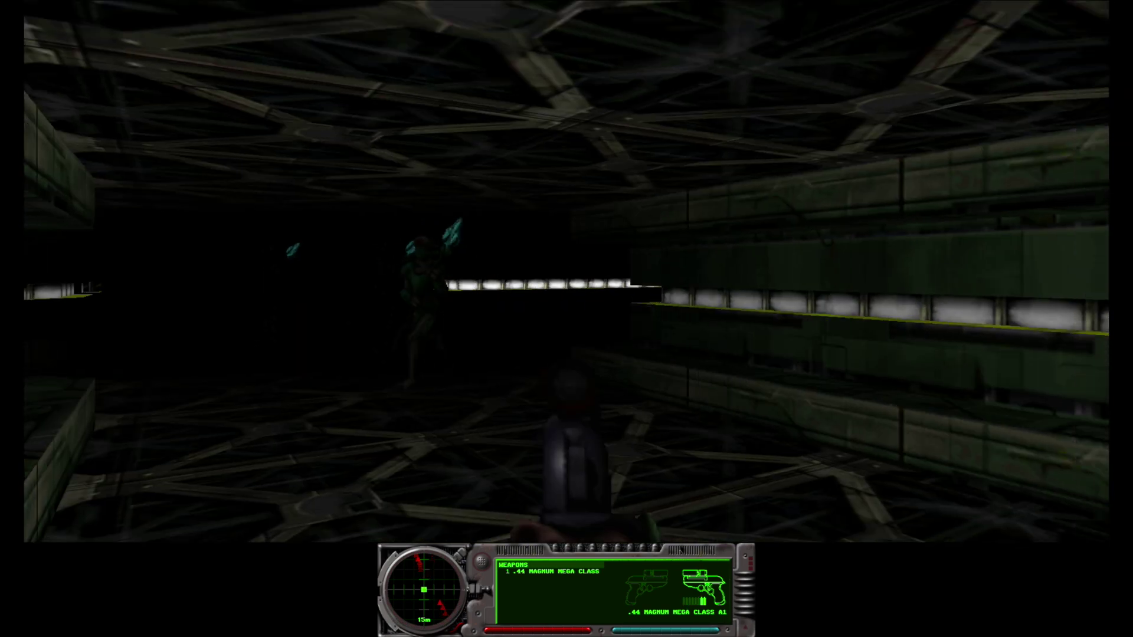
{"action": "key", "text": "space"}
{"action": "key", "text": "space"}
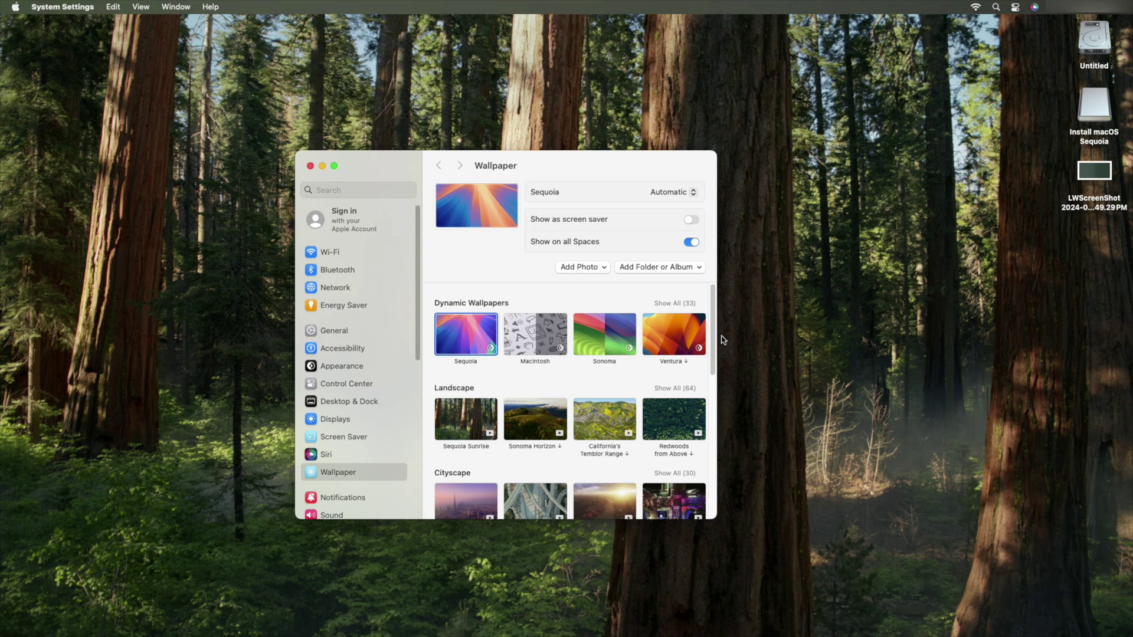
- Scroll through the Wallpaper options to choose a different desktop picture
{"action": "scroll", "coordinate": [661, 376], "scroll_direction": "down", "scroll_amount": 5}
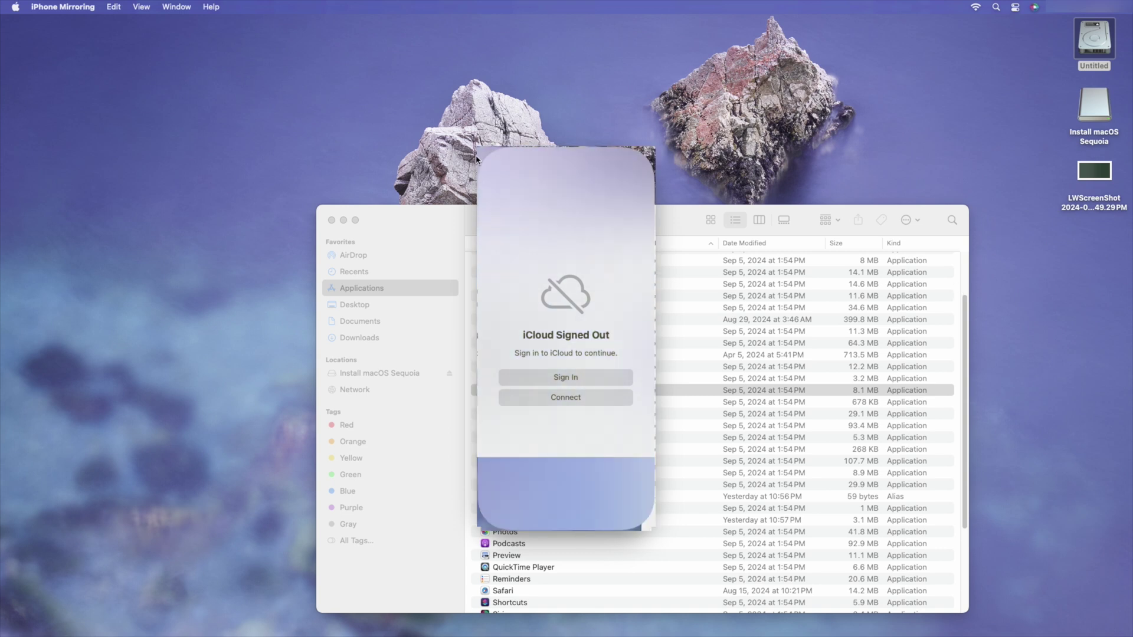
{"action": "mouse_move", "coordinate": [481, 144]}
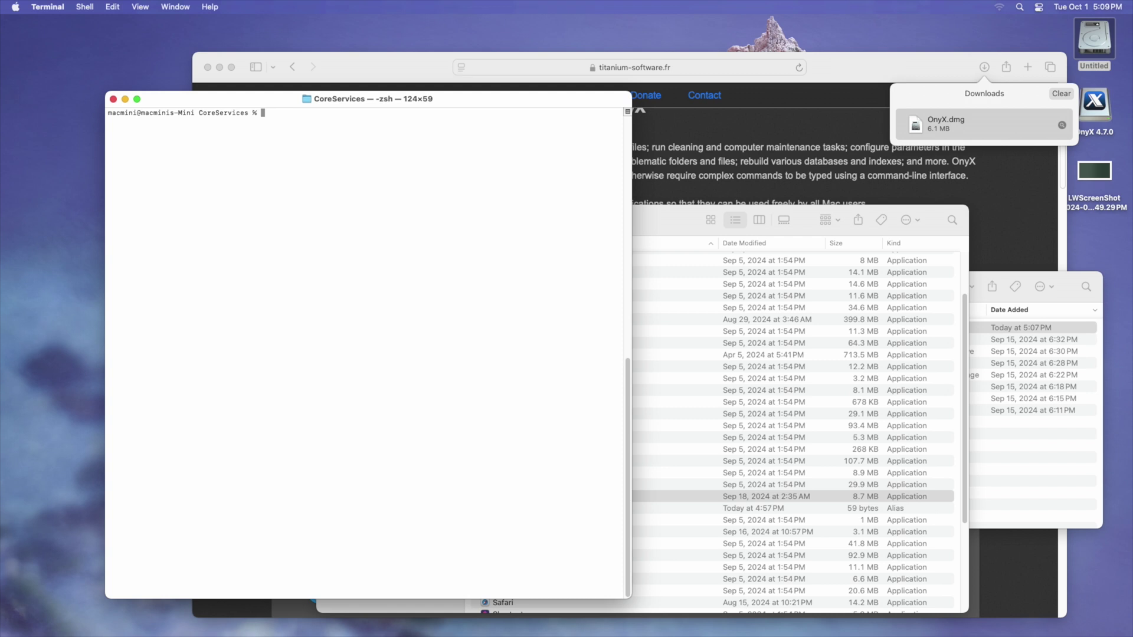
- Run sudo mdutil -a -i off with the administrator password to disable Spotlight indexing on all volumes
{"action": "key", "text": "super+v"}
{"action": "key", "text": "Return"}
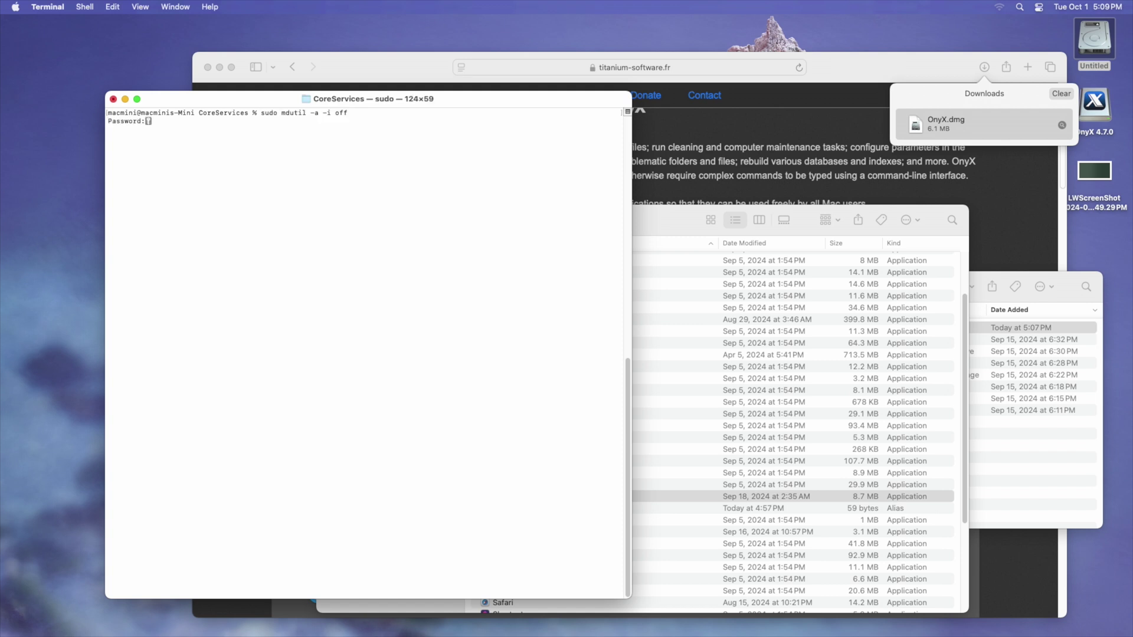
{"action": "key", "text": "Return"}
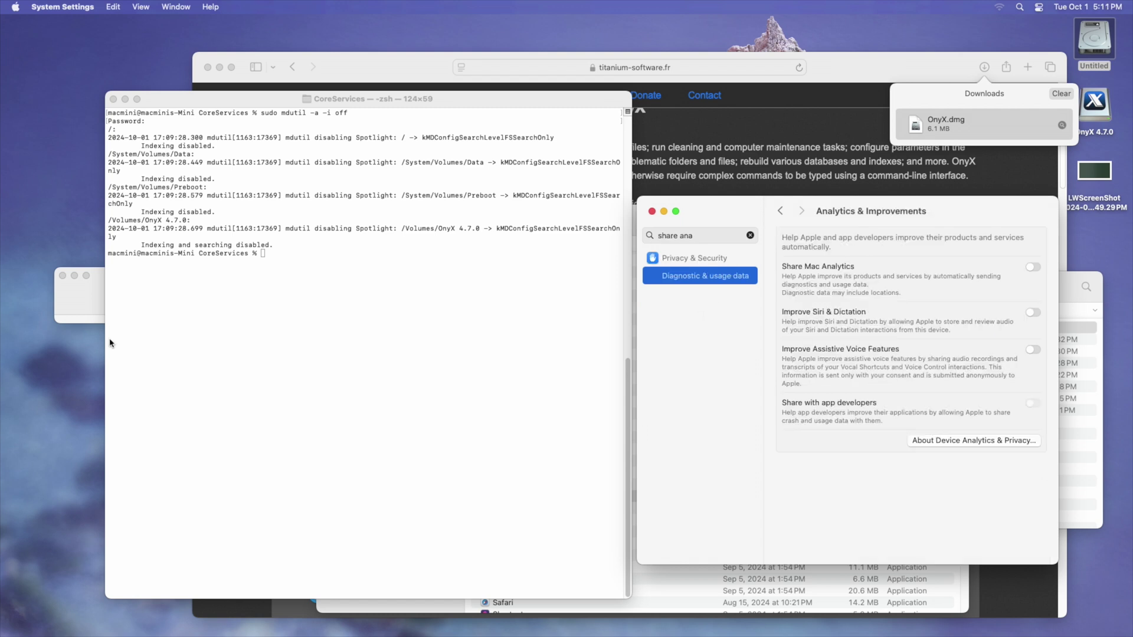
- In OnyX Parameters, set the Dock's 'Minimize windows using' to Scale effect and switch Gatekeeper off
{"action": "left_click", "coordinate": [92, 315]}
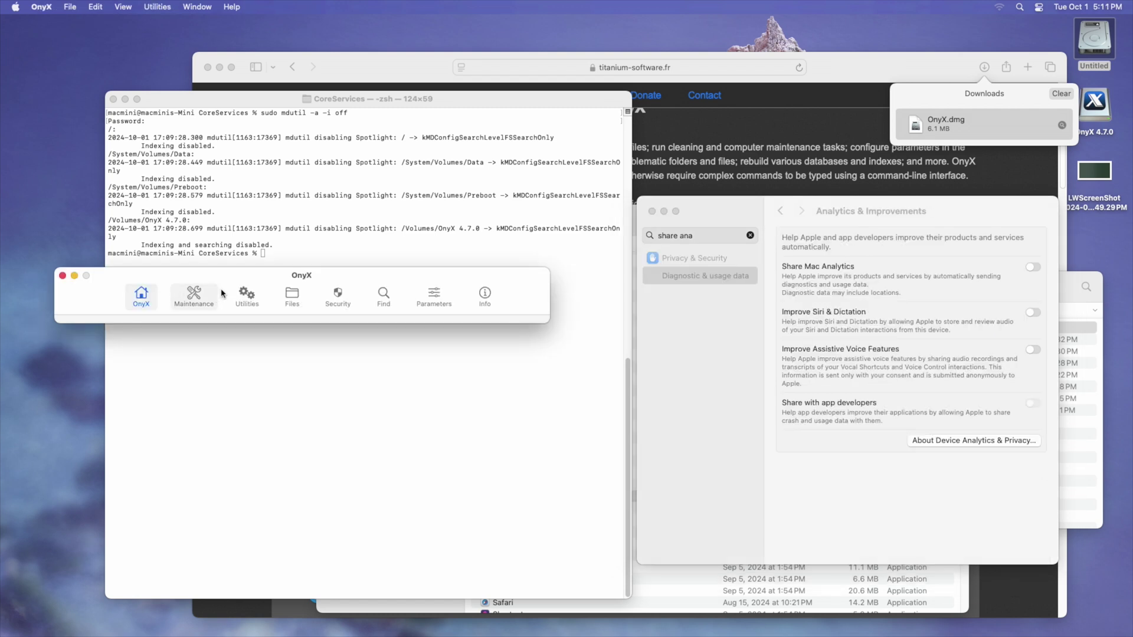
{"action": "left_click", "coordinate": [195, 297]}
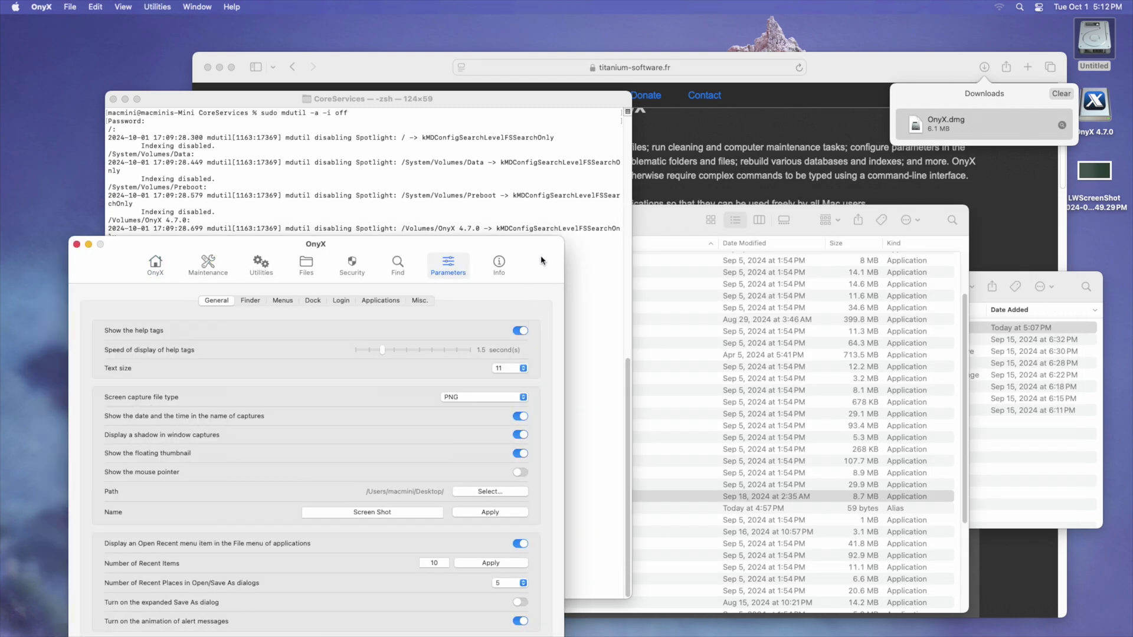
{"action": "left_click_drag", "start_coordinate": [541, 260], "coordinate": [564, 188]}
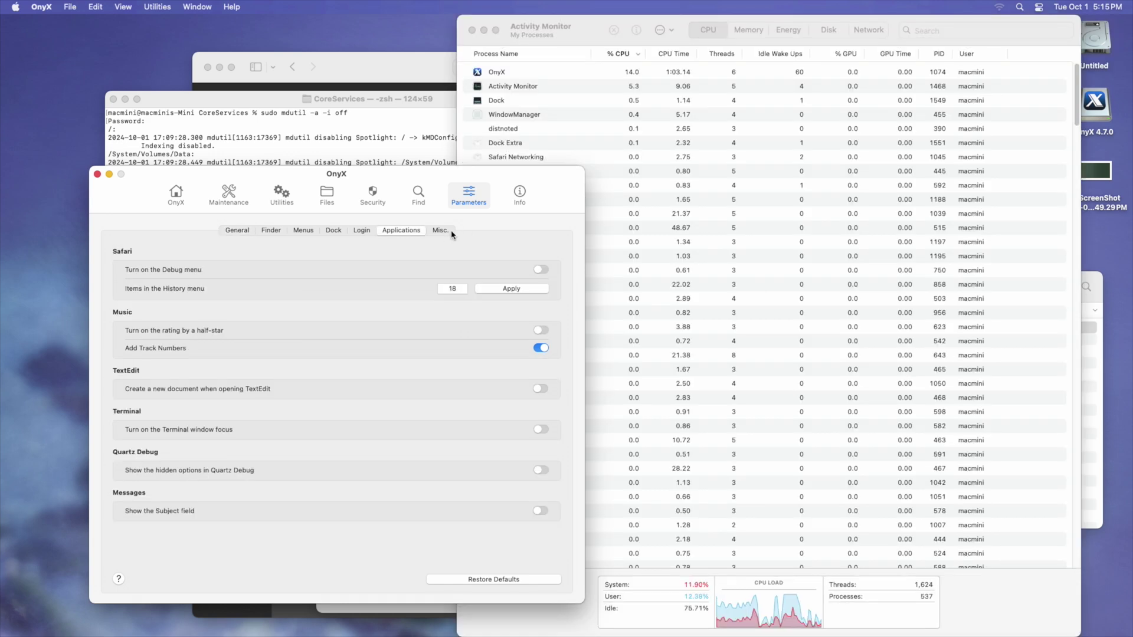
{"action": "left_click", "coordinate": [439, 230]}
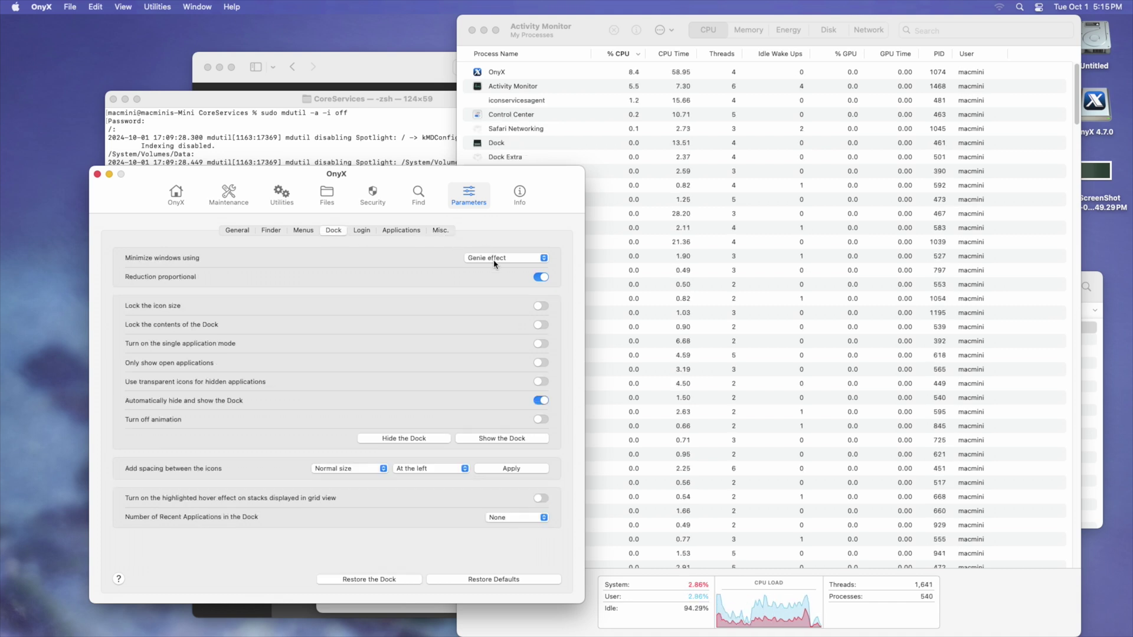
{"action": "left_click", "coordinate": [493, 259]}
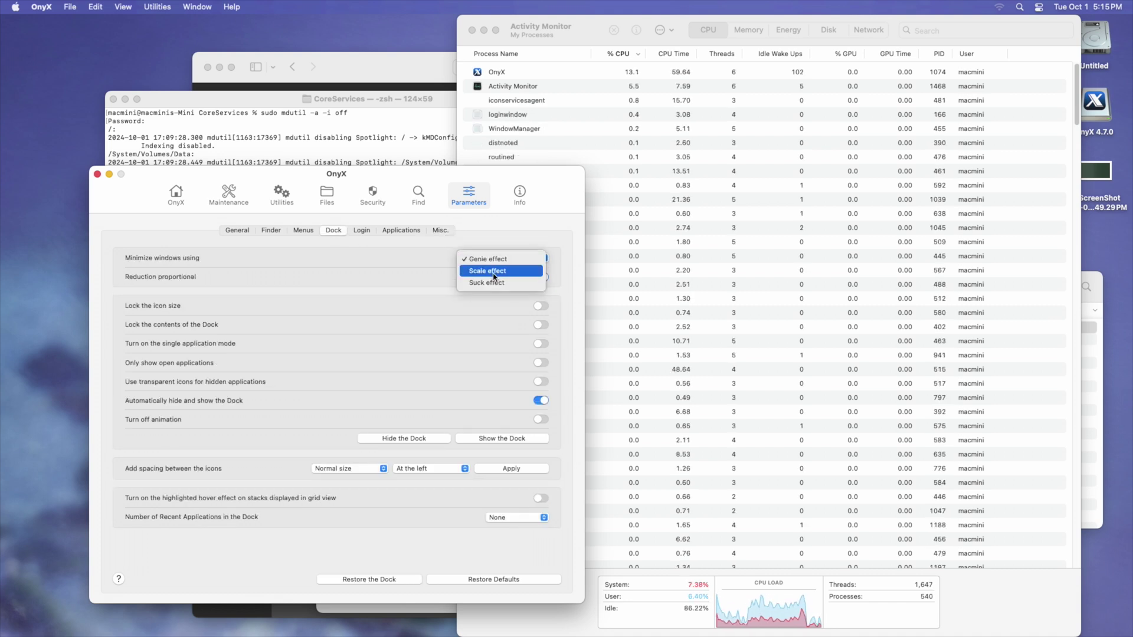
{"action": "left_click", "coordinate": [492, 272]}
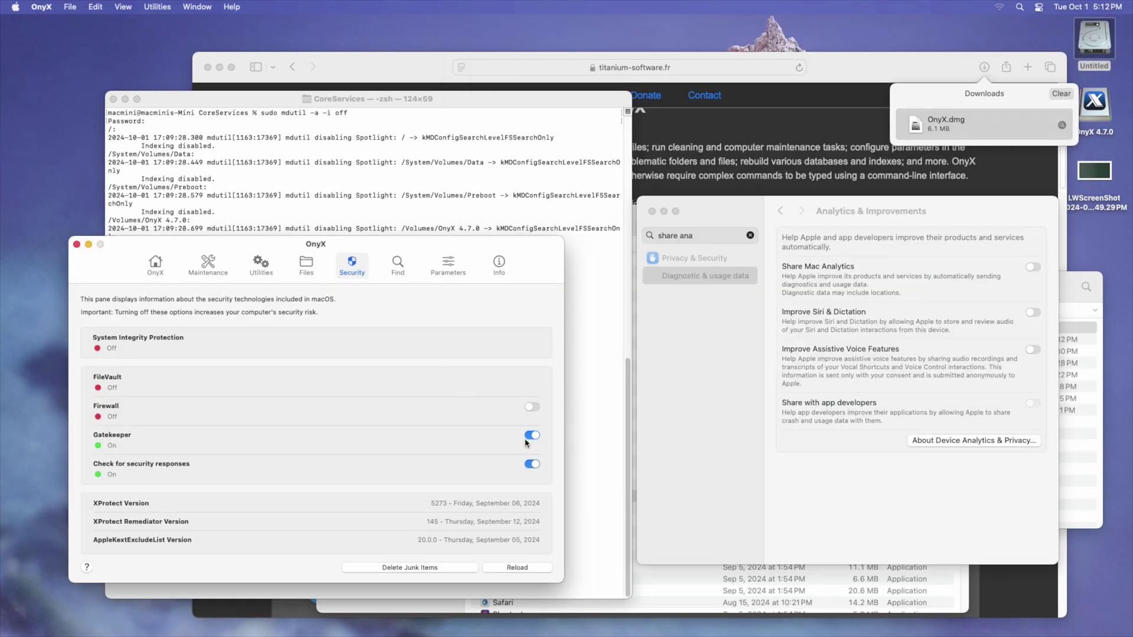
{"action": "left_click", "coordinate": [532, 435]}
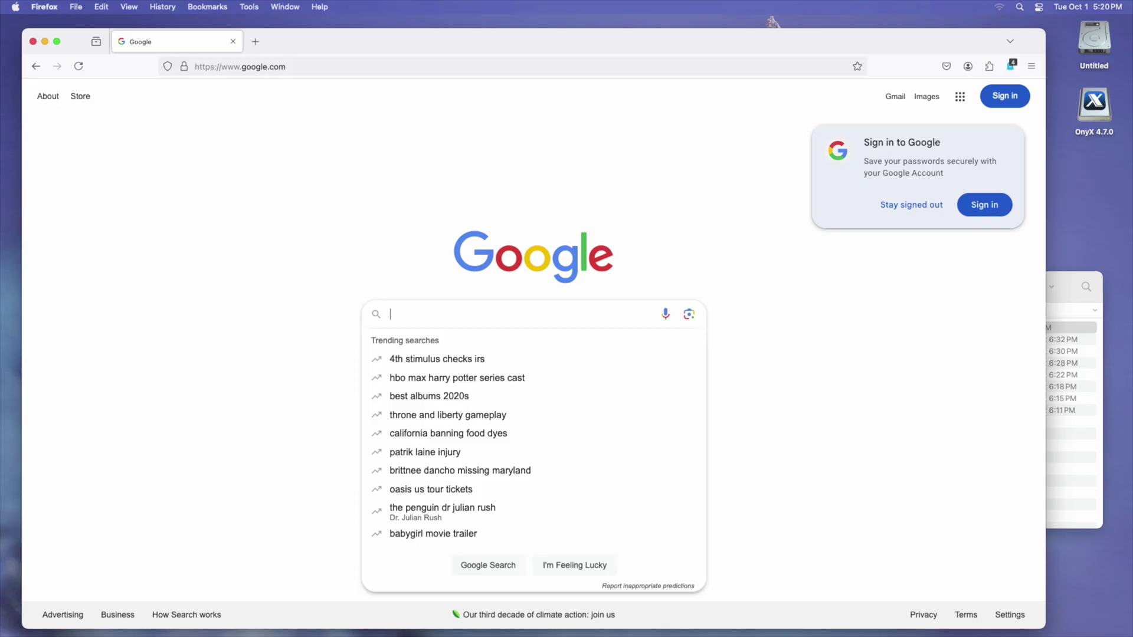
- Reach Wikipedia via a Google search and open the Battlefield Earth (film) article
{"action": "type", "text": "wikipedia"}
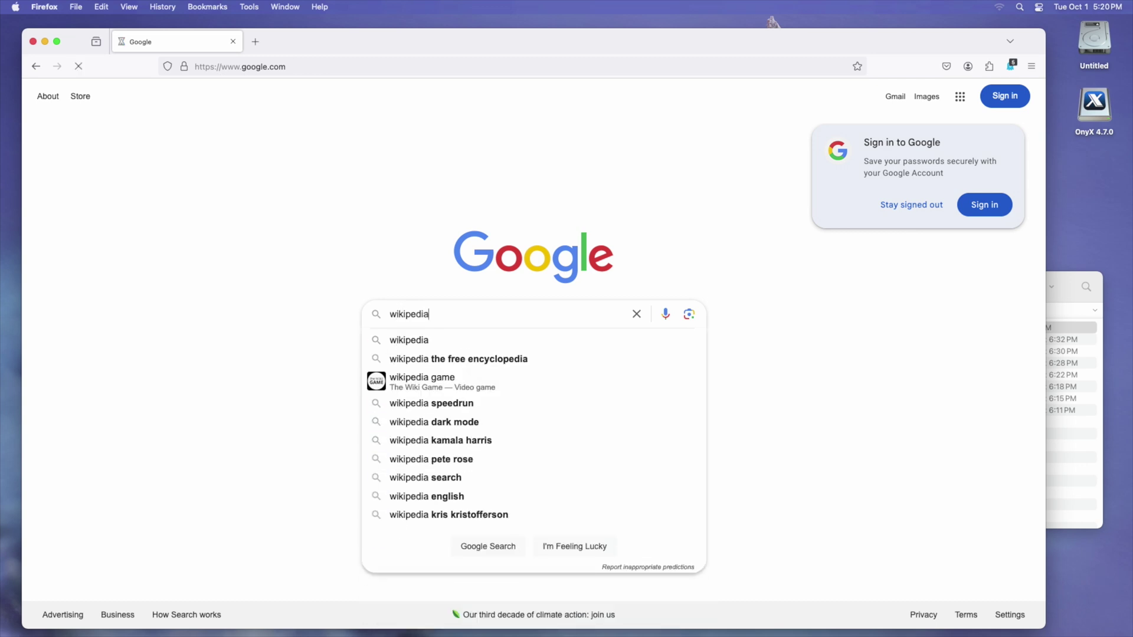
{"action": "key", "text": "Return"}
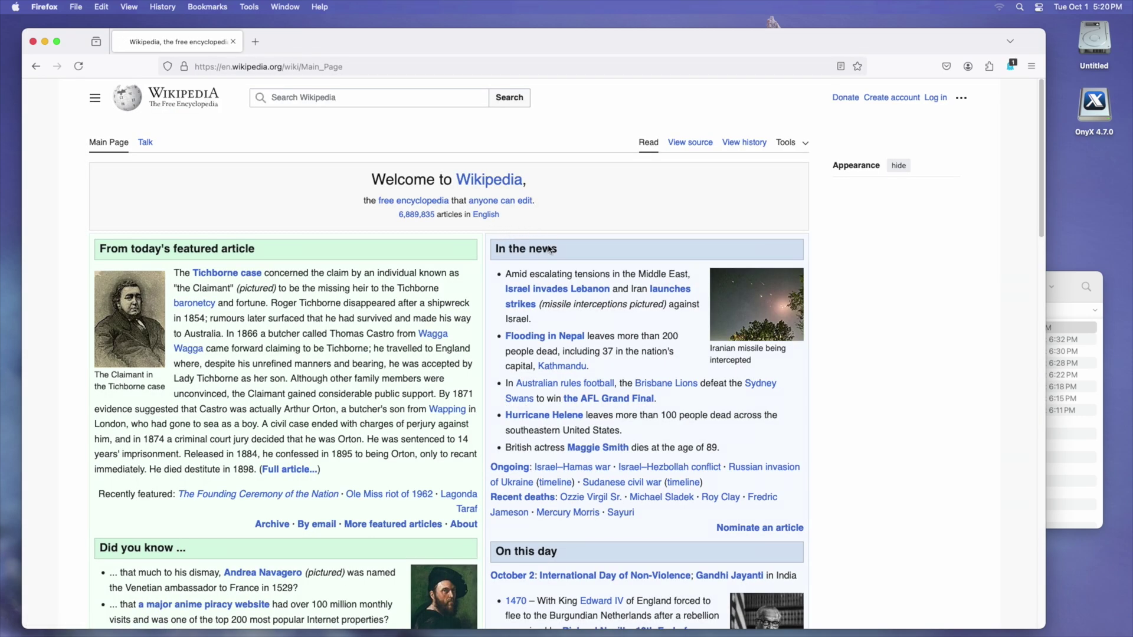
{"action": "left_click", "coordinate": [434, 98]}
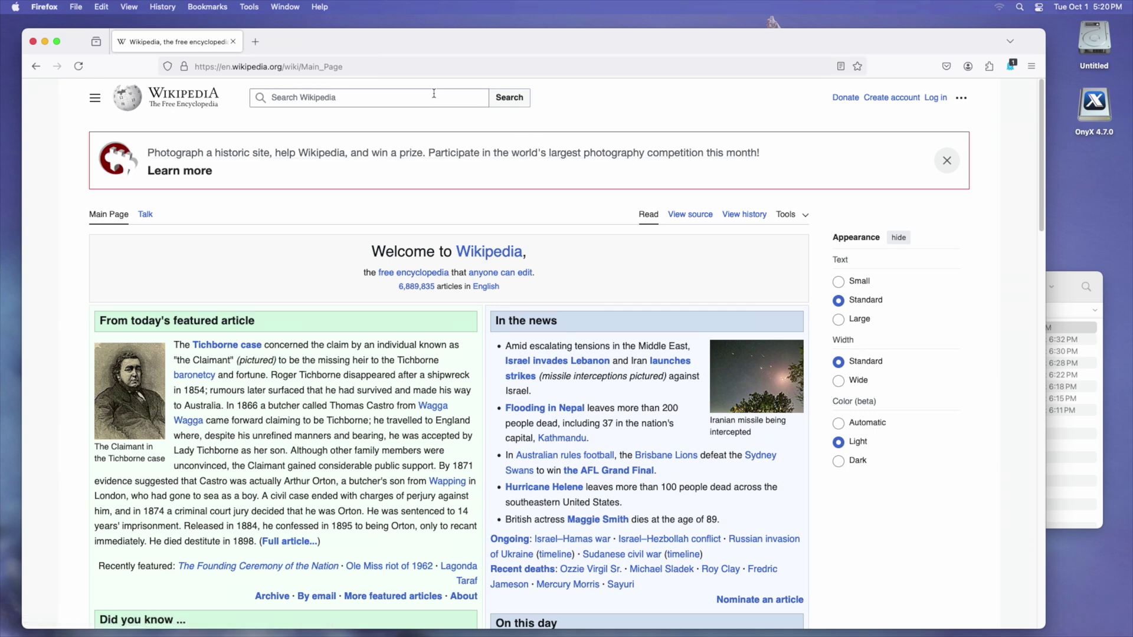
{"action": "type", "text": "Battlefield Earther"}
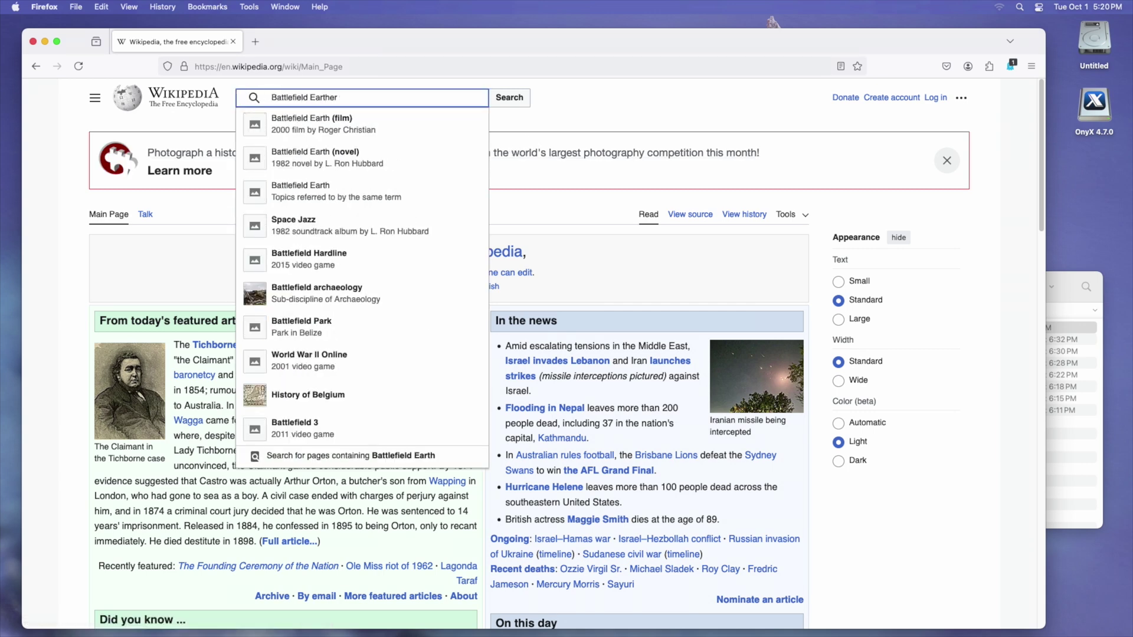
{"action": "key", "text": "BackSpace"}
{"action": "key", "text": "BackSpace"}
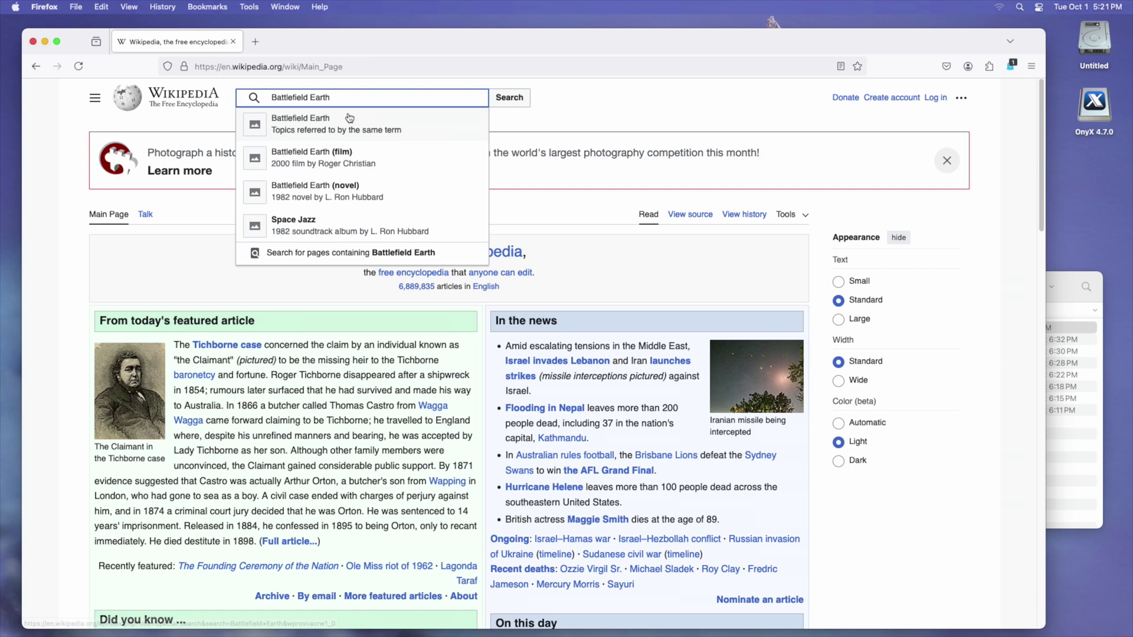
{"action": "left_click", "coordinate": [357, 163]}
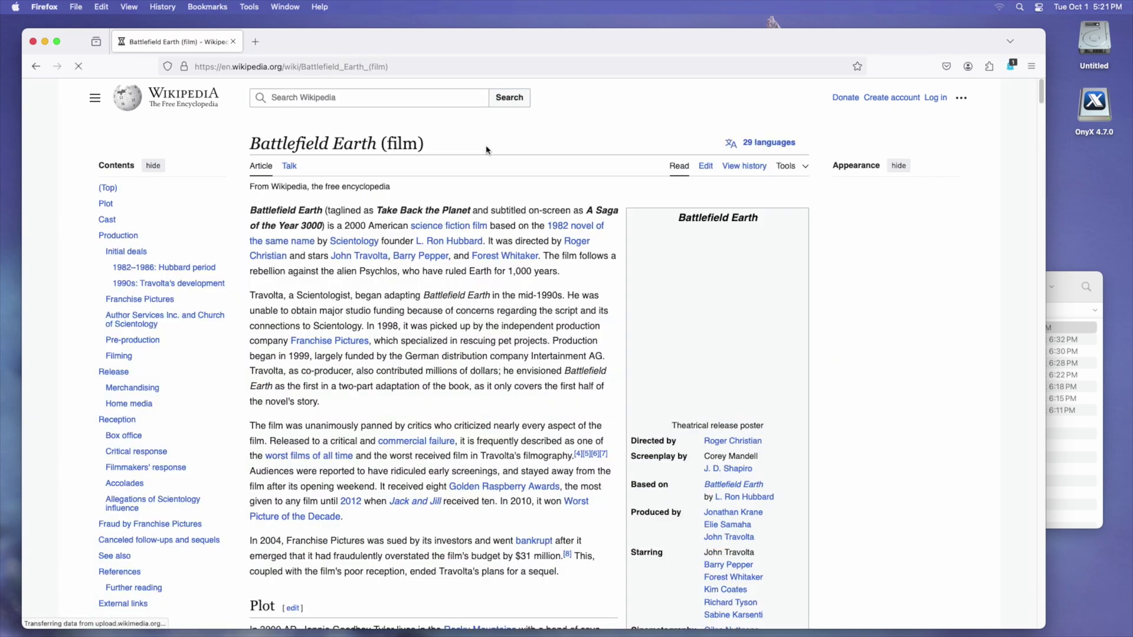
{"action": "scroll", "coordinate": [485, 311], "scroll_direction": "down", "scroll_amount": 10}
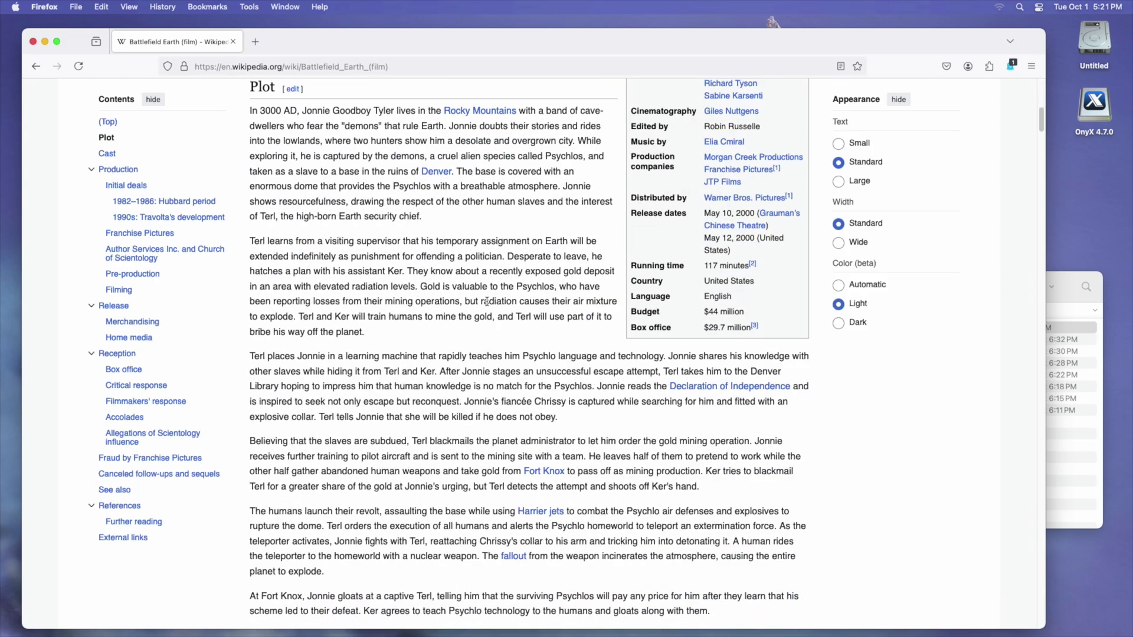
- Go to youtube.com in the address bar
{"action": "key", "text": "super+l"}
{"action": "type", "text": "youtube.com"}
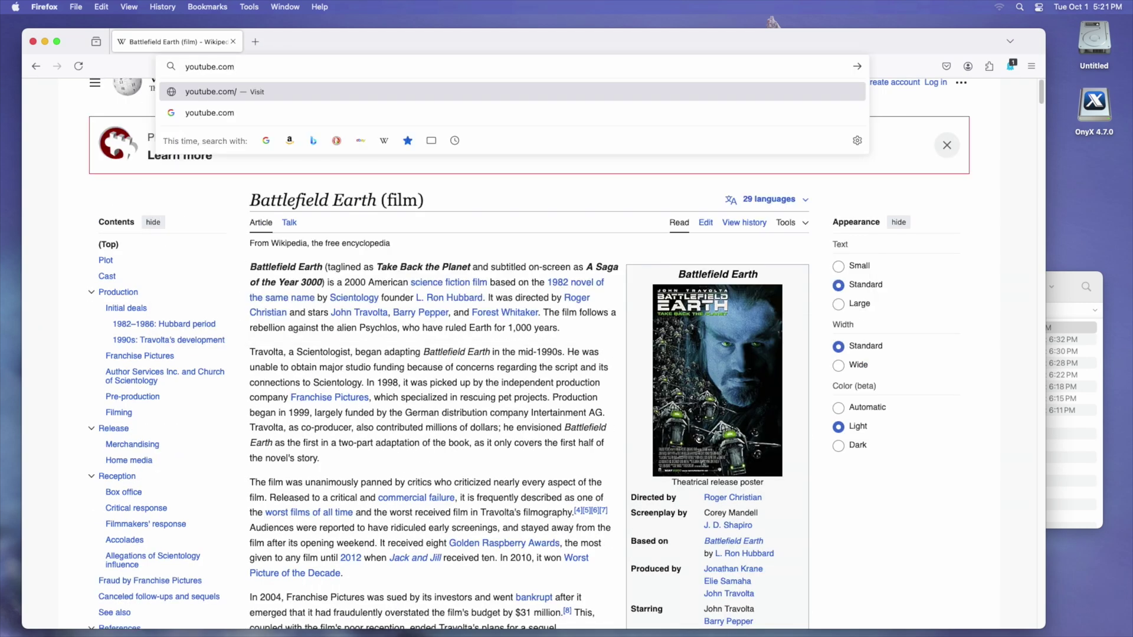
{"action": "key", "text": "Return"}
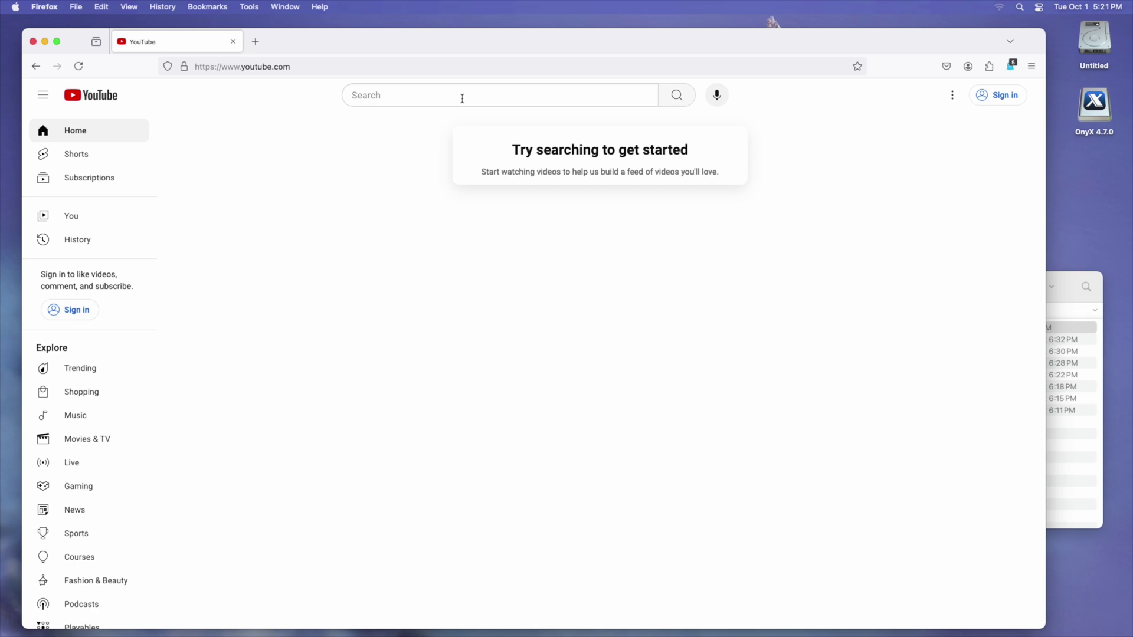
- Search YouTube for 'opencore legacy patcher explained' and play the OpenCore & OCLP Explained video
{"action": "left_click", "coordinate": [466, 97]}
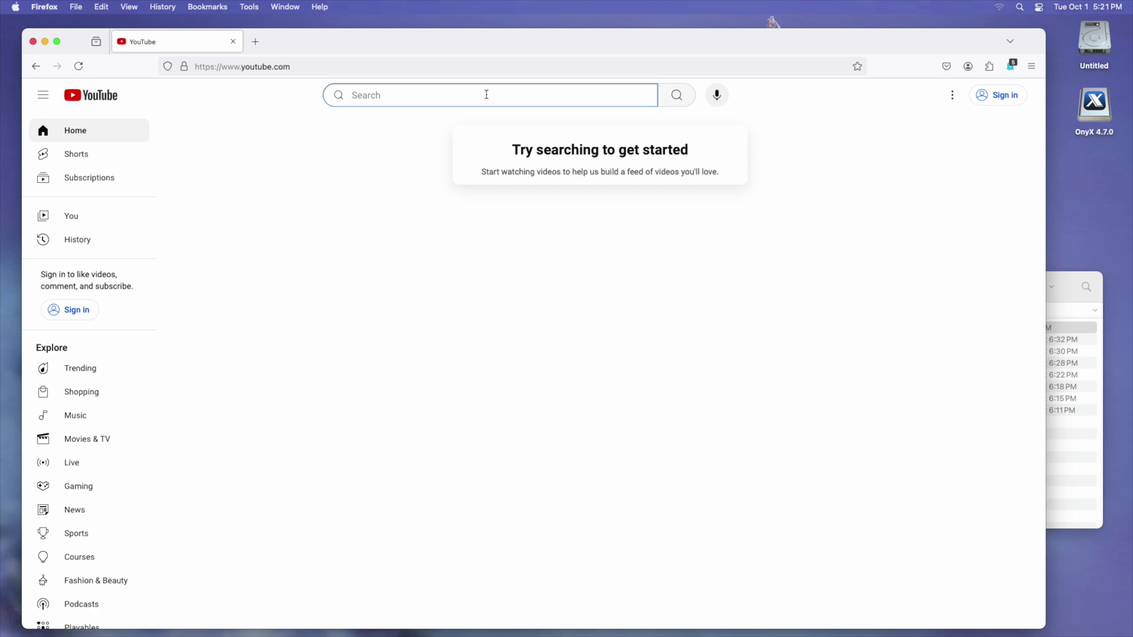
{"action": "type", "text": "OpenCore Legac"}
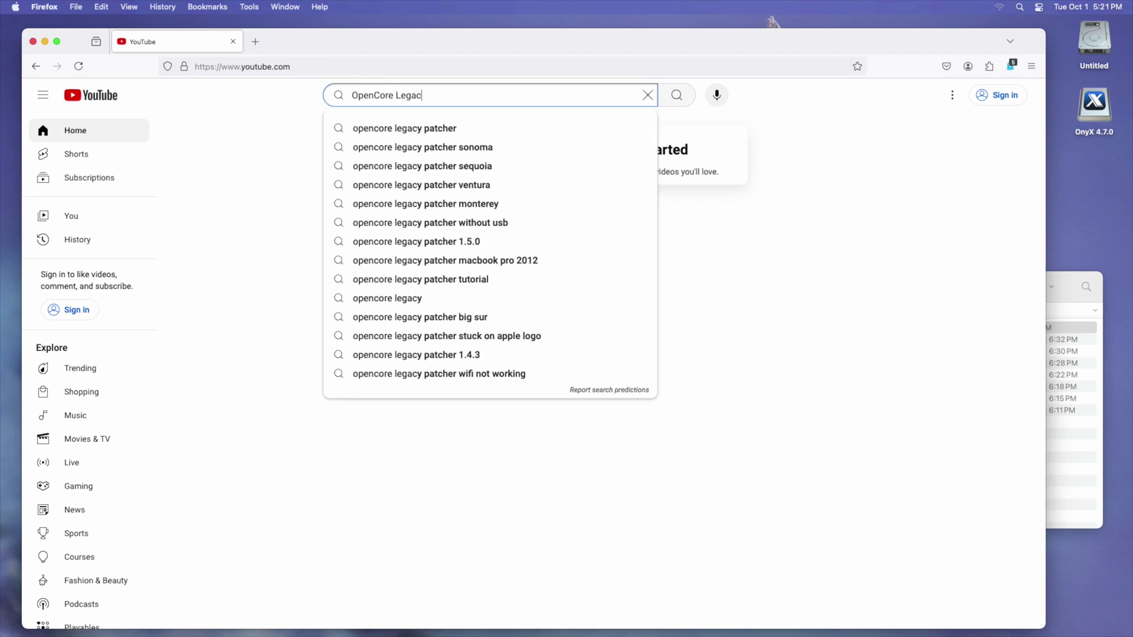
{"action": "key", "text": "Down"}
{"action": "type", "text": "expl"}
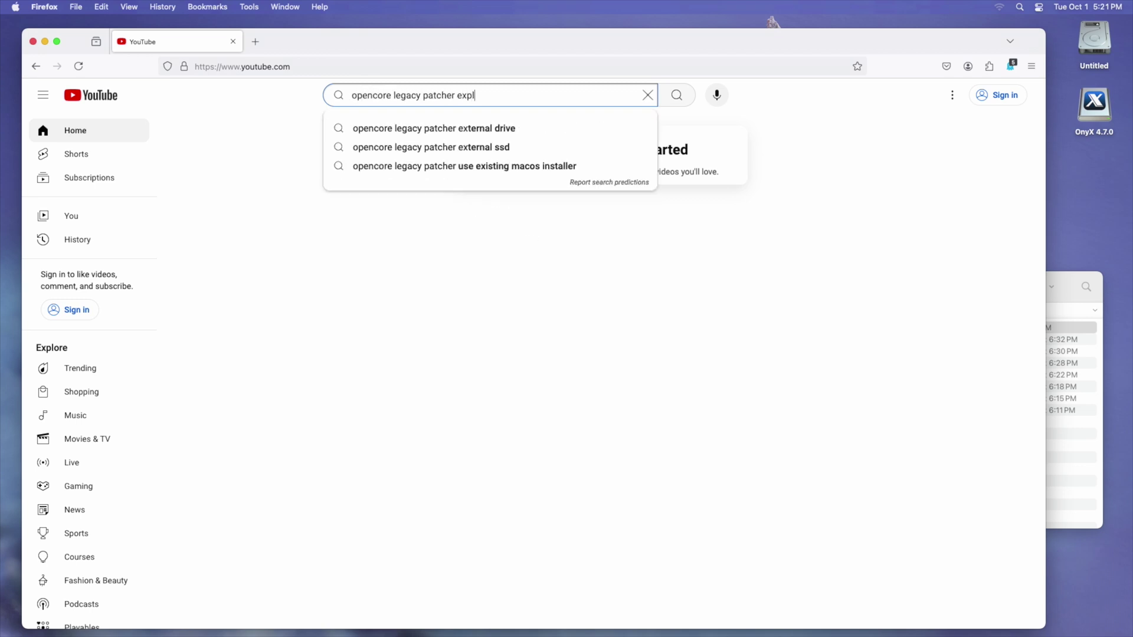
{"action": "type", "text": "ained"}
{"action": "key", "text": "Return"}
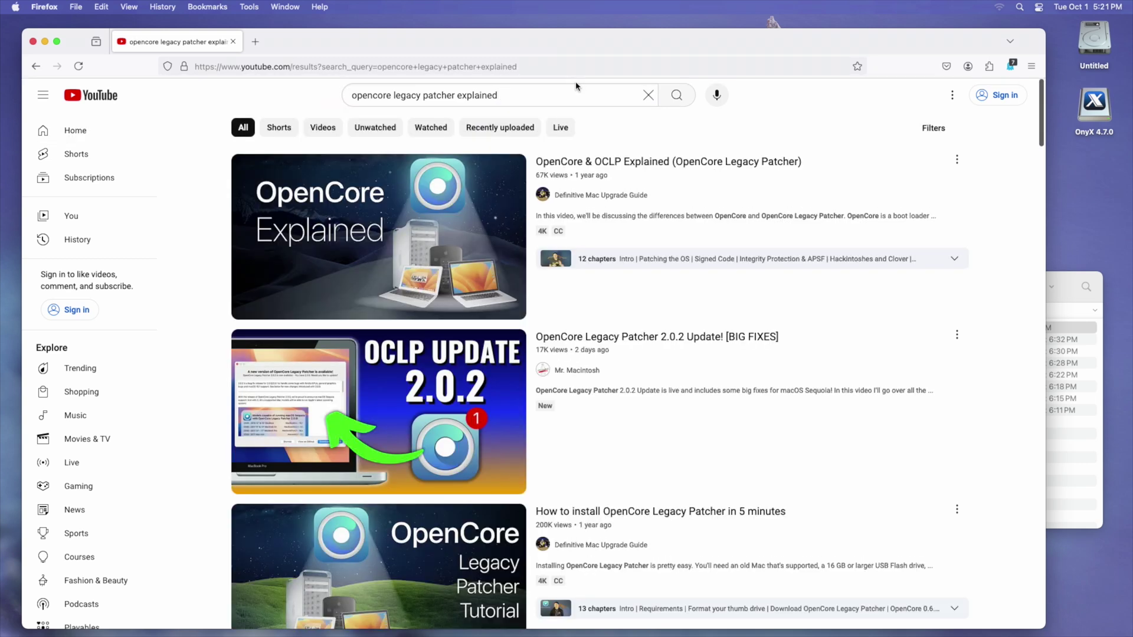
{"action": "left_click", "coordinate": [667, 170]}
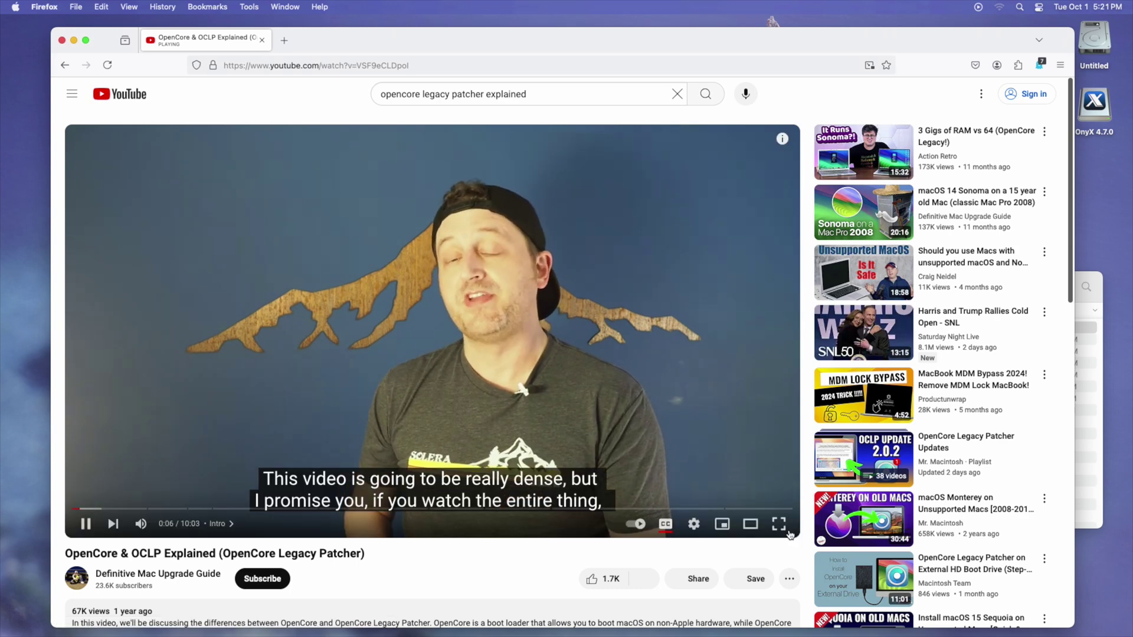
- Switch off captions, go full screen, and briefly open then close the playback settings menu
{"action": "left_click", "coordinate": [667, 525]}
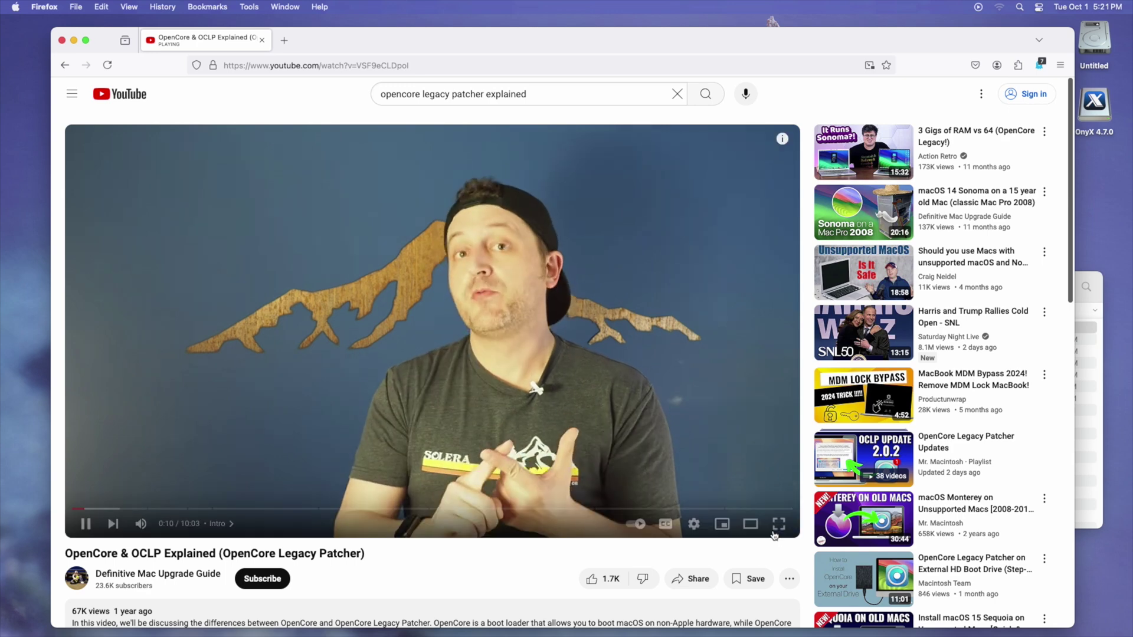
{"action": "left_click", "coordinate": [779, 524]}
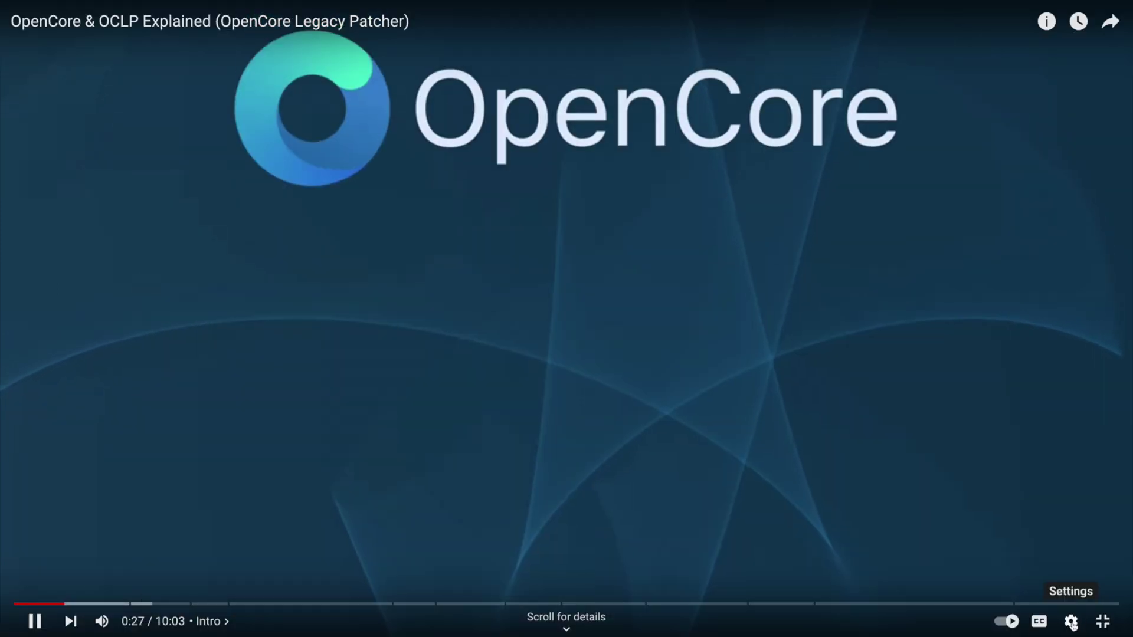
{"action": "left_click", "coordinate": [1071, 622]}
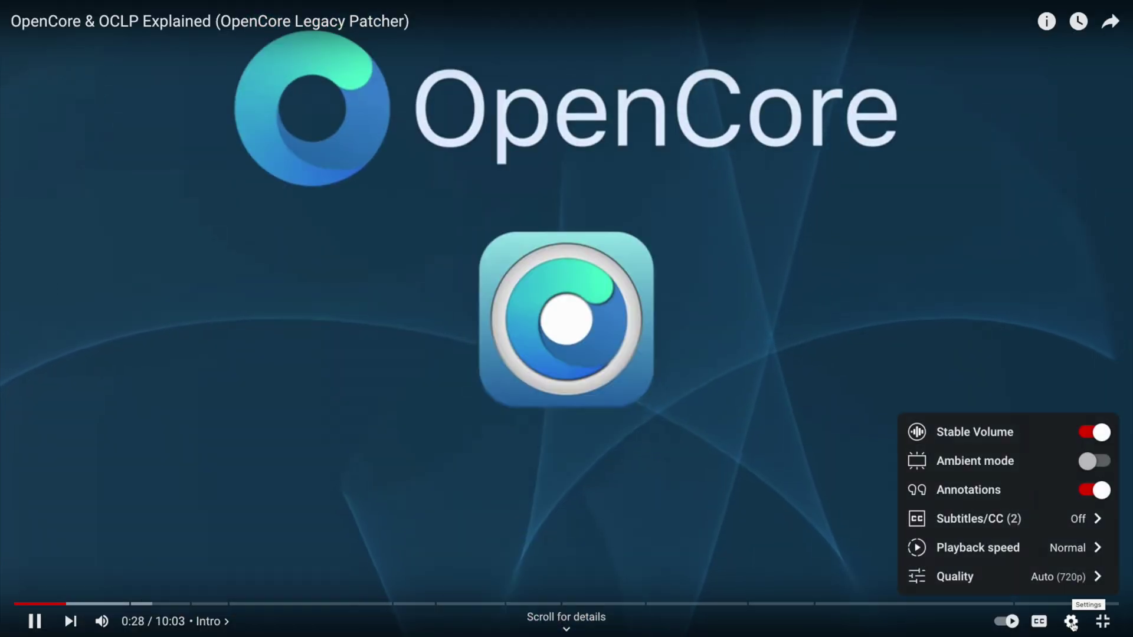
{"action": "left_click", "coordinate": [891, 423]}
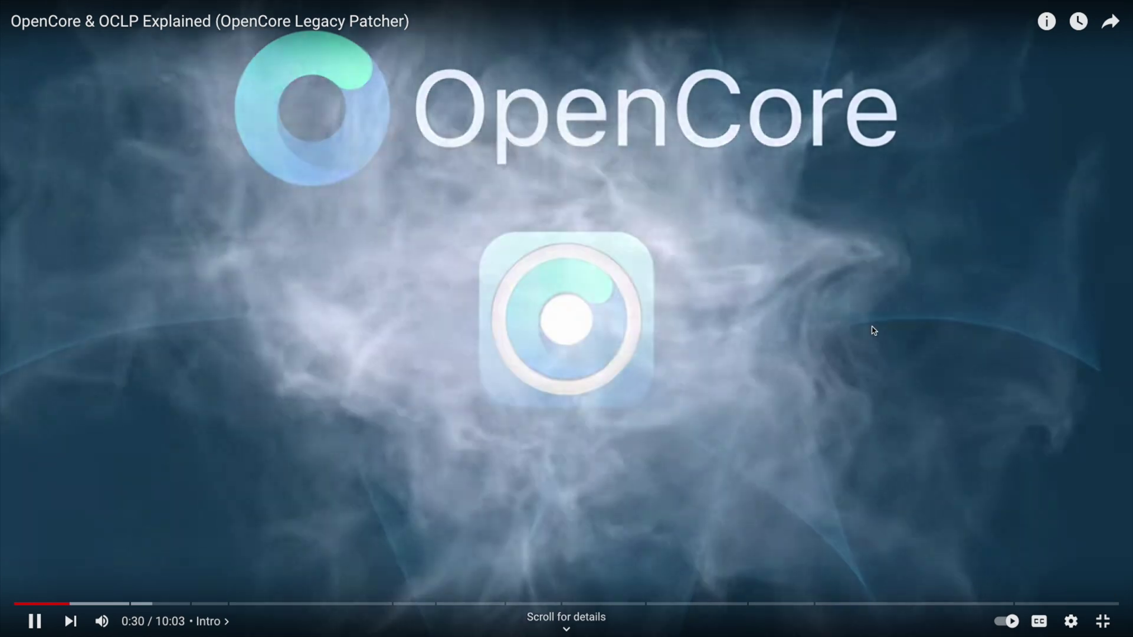